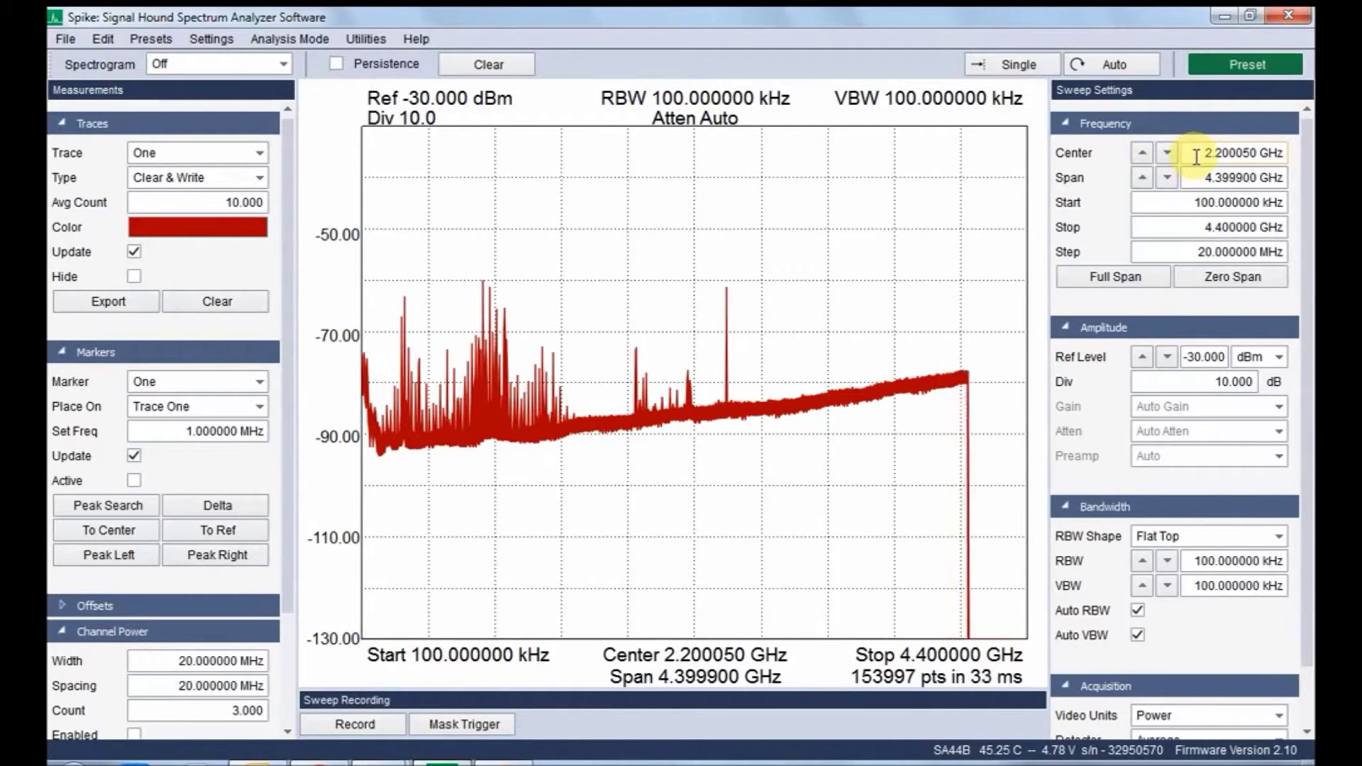
Centre the sweep on 2.15 GHz, narrow the span to 50 MHz, and lower the reference level
{"action": "triple_click", "coordinate": [1197, 158]}
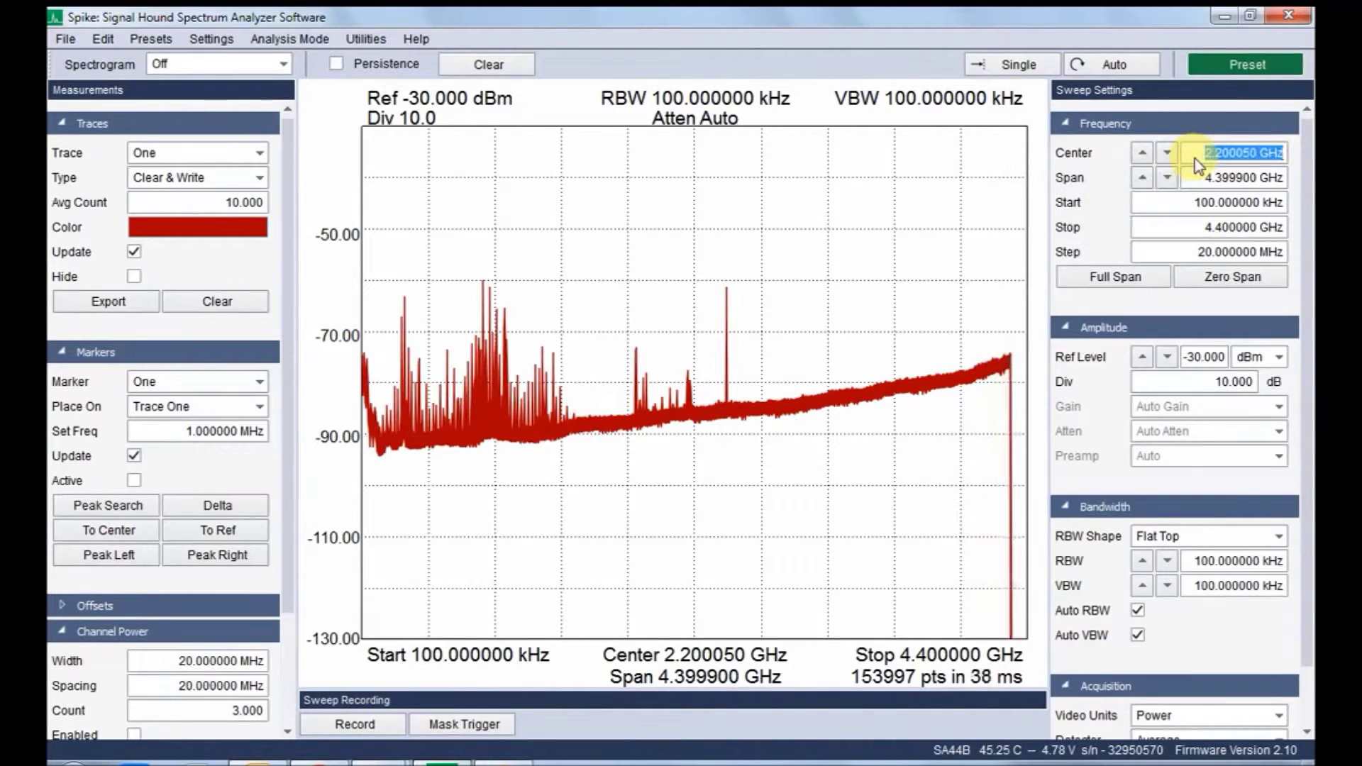
{"action": "type", "text": "2"}
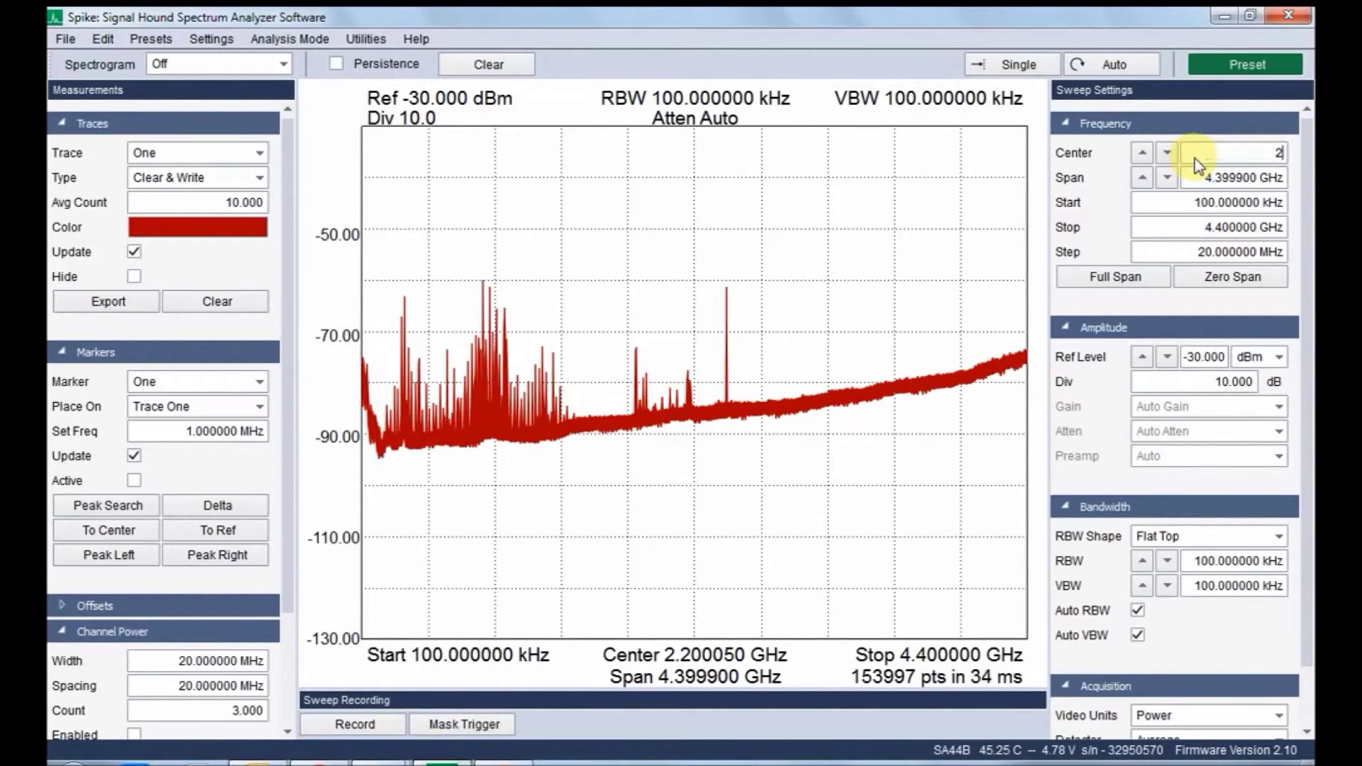
{"action": "type", "text": ".15"}
{"action": "type", "text": "g"}
{"action": "key", "text": "Return"}
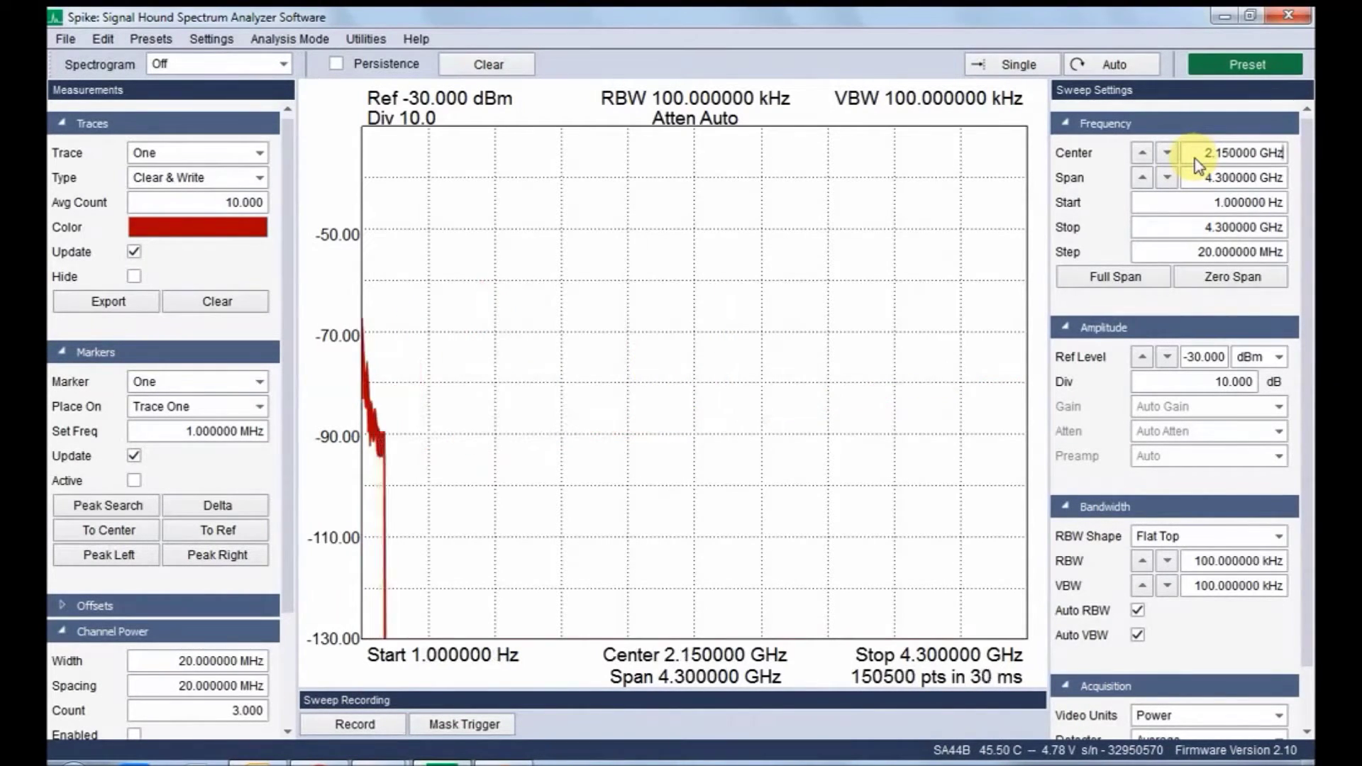
{"action": "left_click", "coordinate": [1170, 177]}
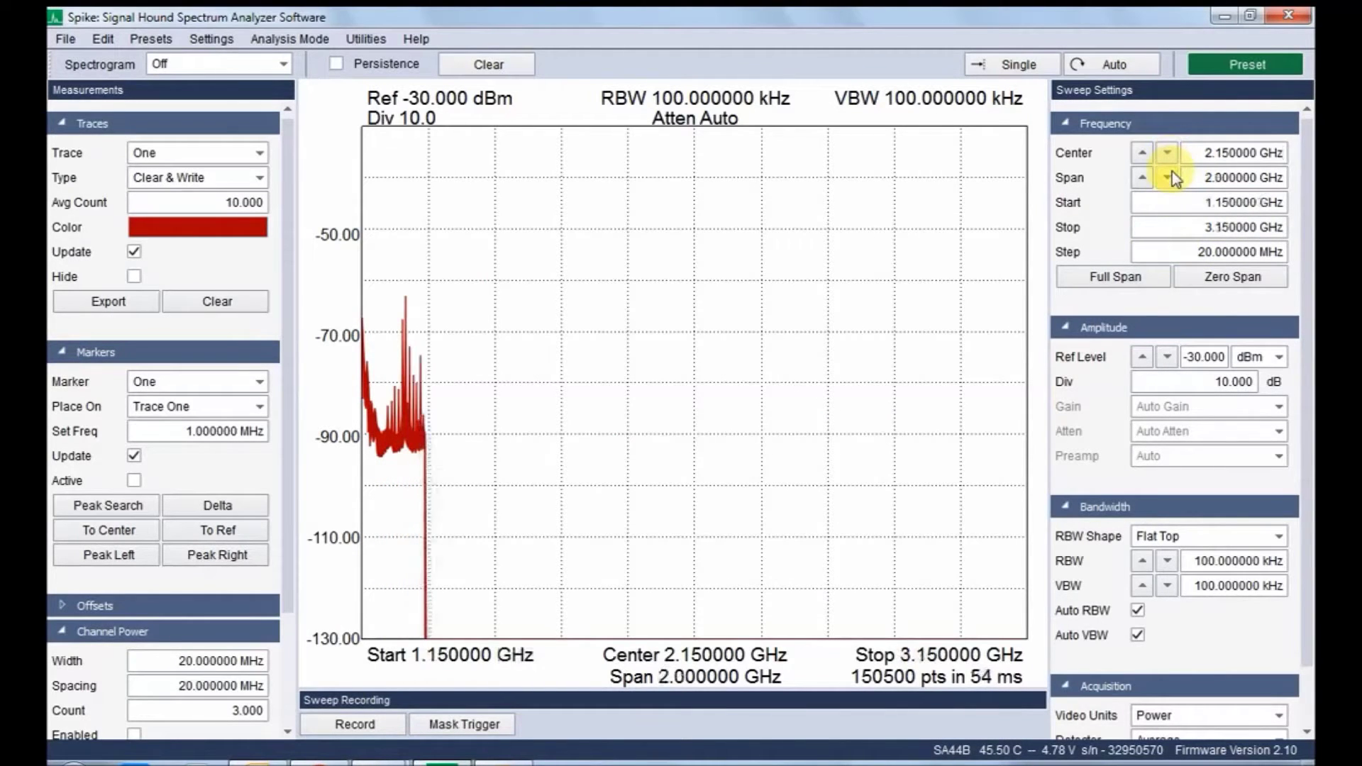
{"action": "left_click", "coordinate": [1170, 177]}
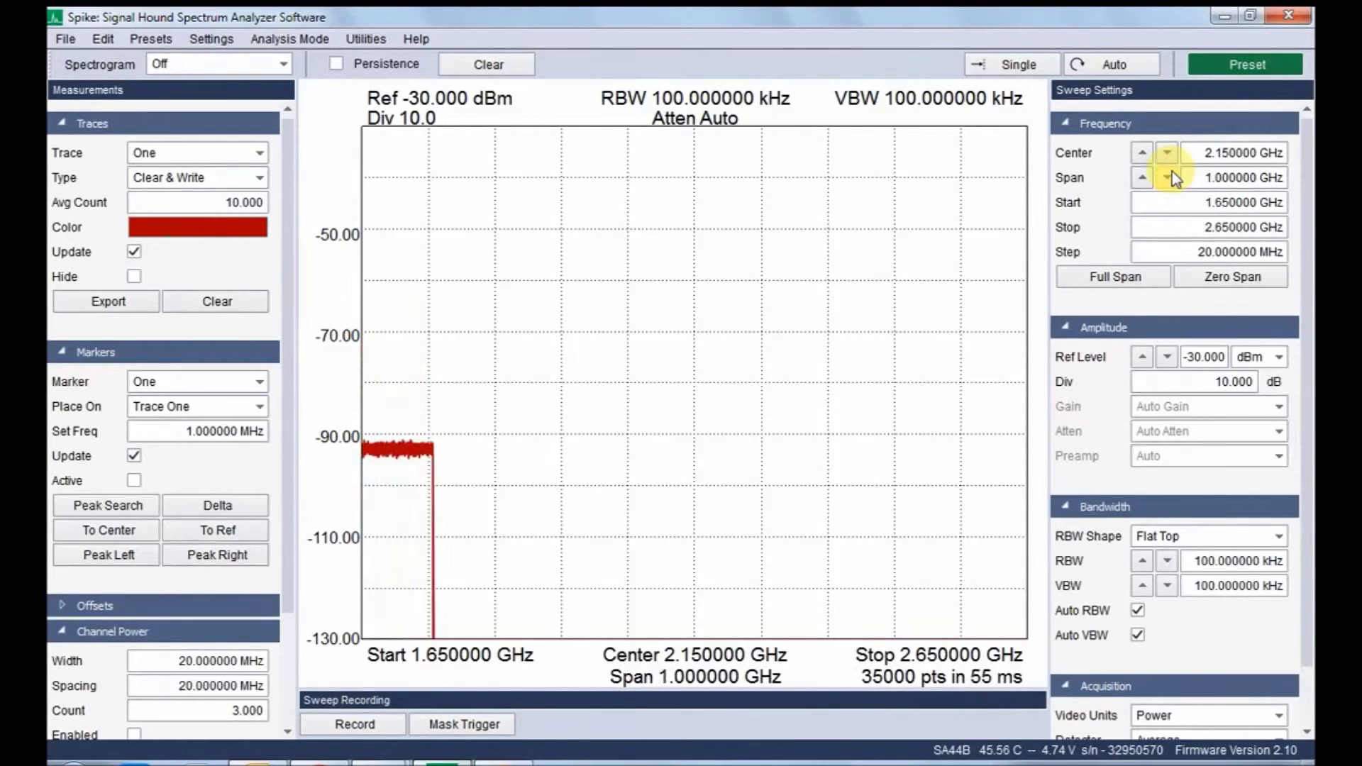
{"action": "left_click", "coordinate": [1172, 172]}
{"action": "left_click", "coordinate": [1172, 174]}
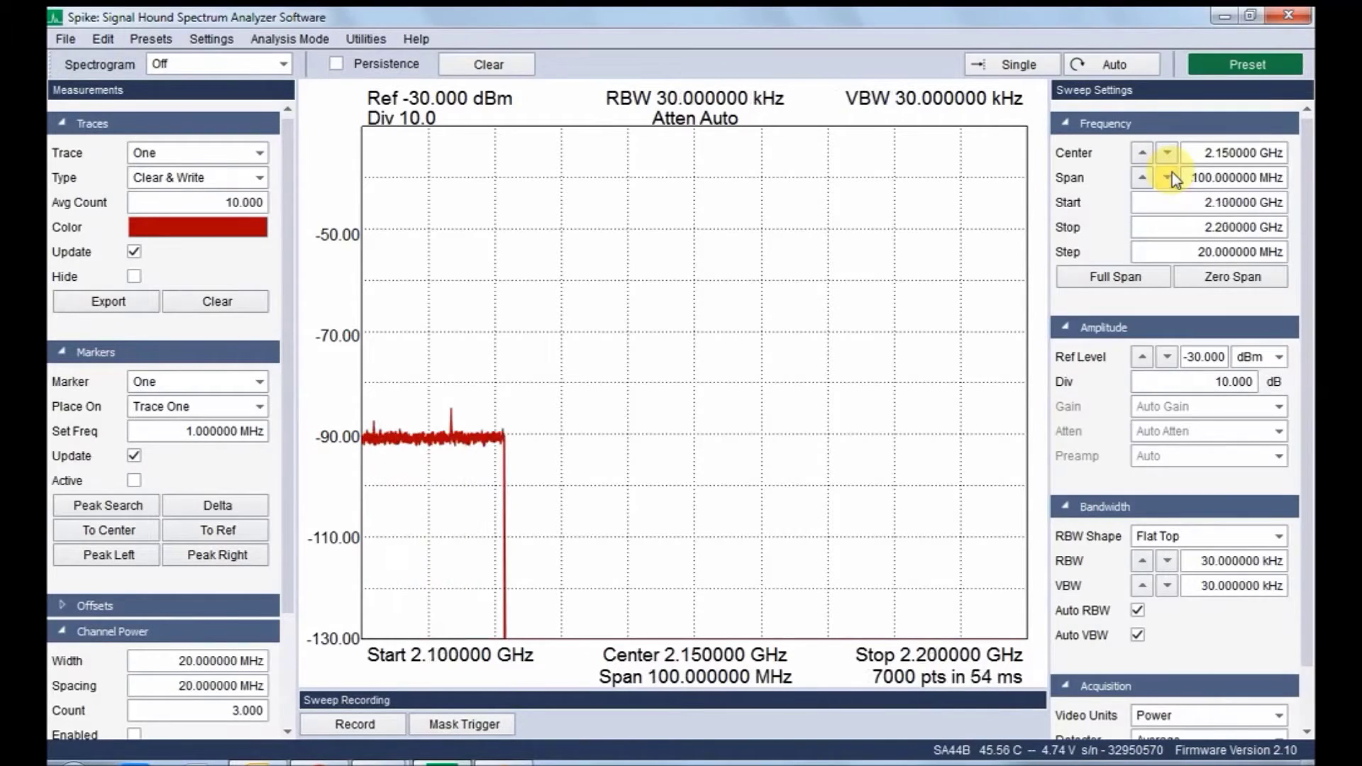
{"action": "left_click", "coordinate": [1172, 173]}
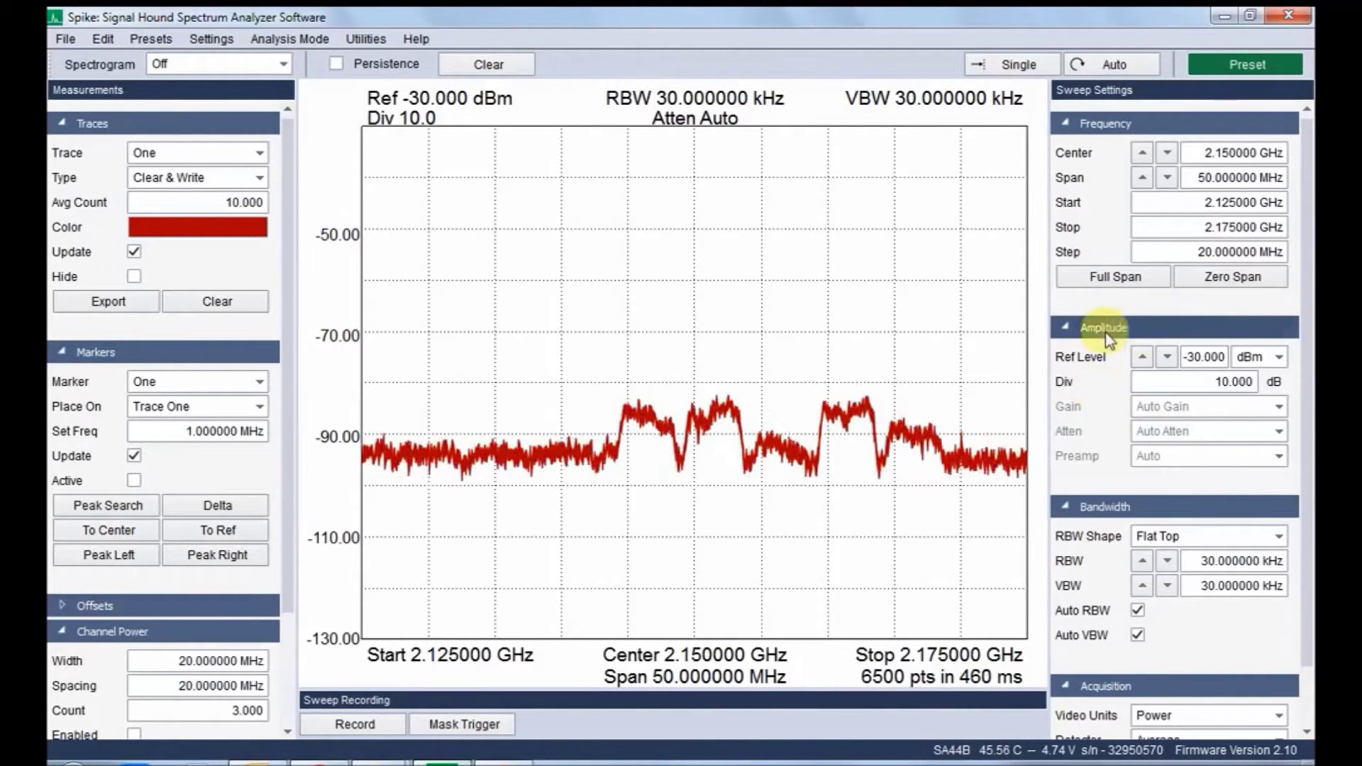
{"action": "left_click", "coordinate": [1167, 357]}
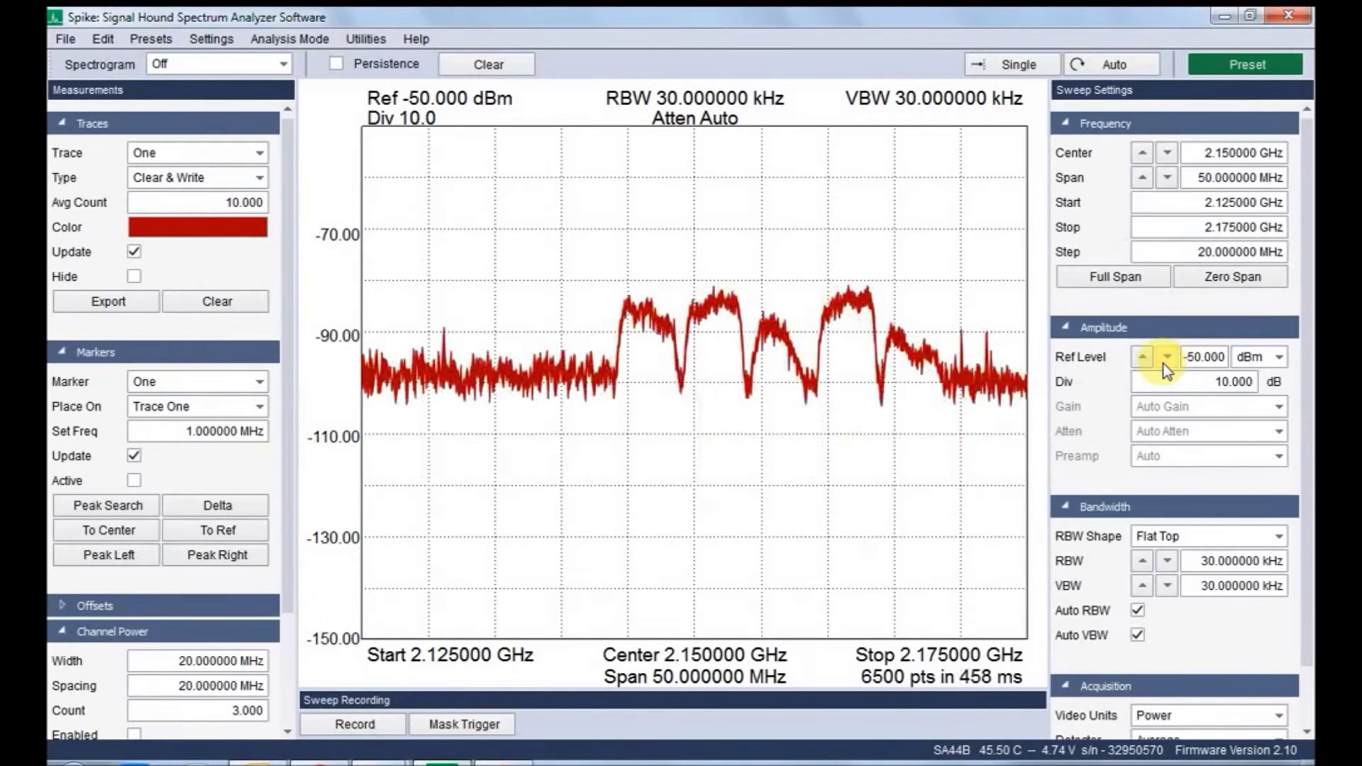
Set the reference level to −60 dBm, keeping the Flat Top RBW shape
{"action": "left_click", "coordinate": [1166, 363]}
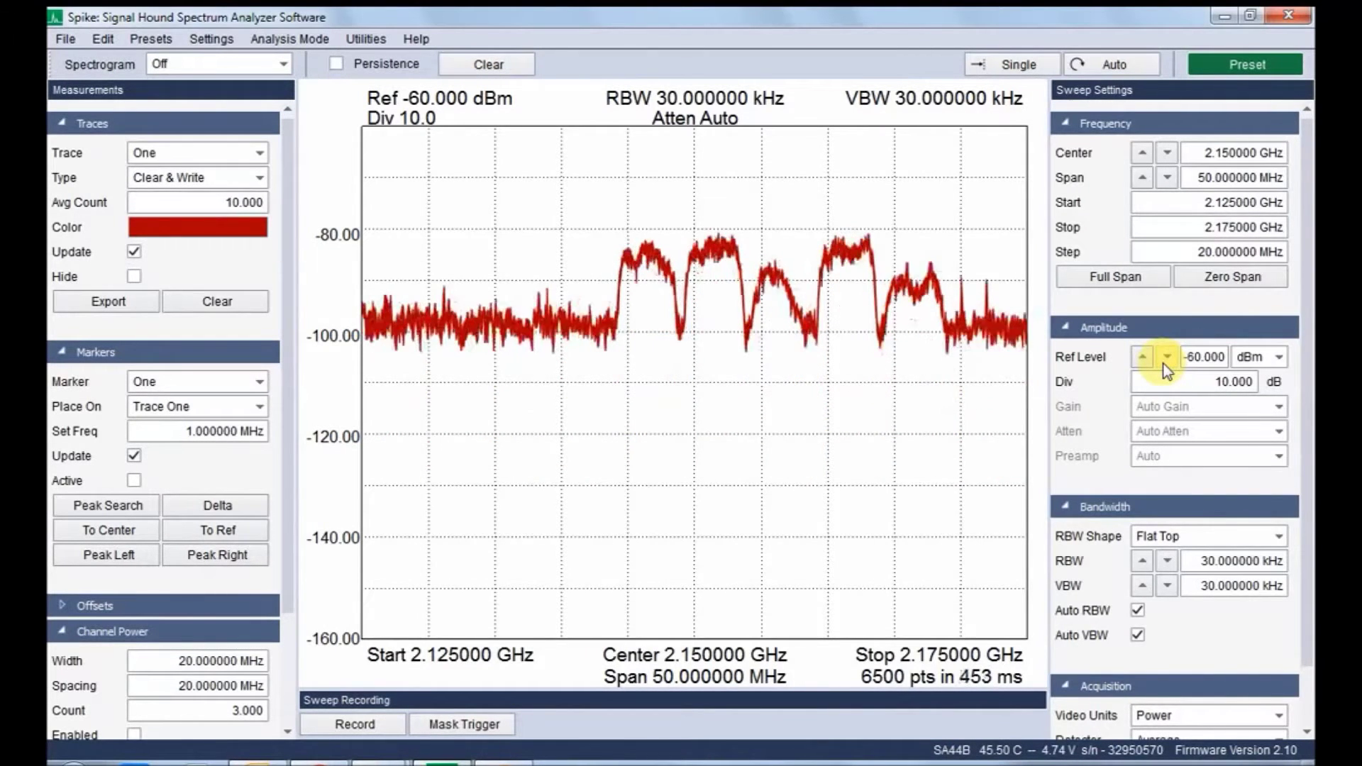
{"action": "left_click", "coordinate": [1167, 359]}
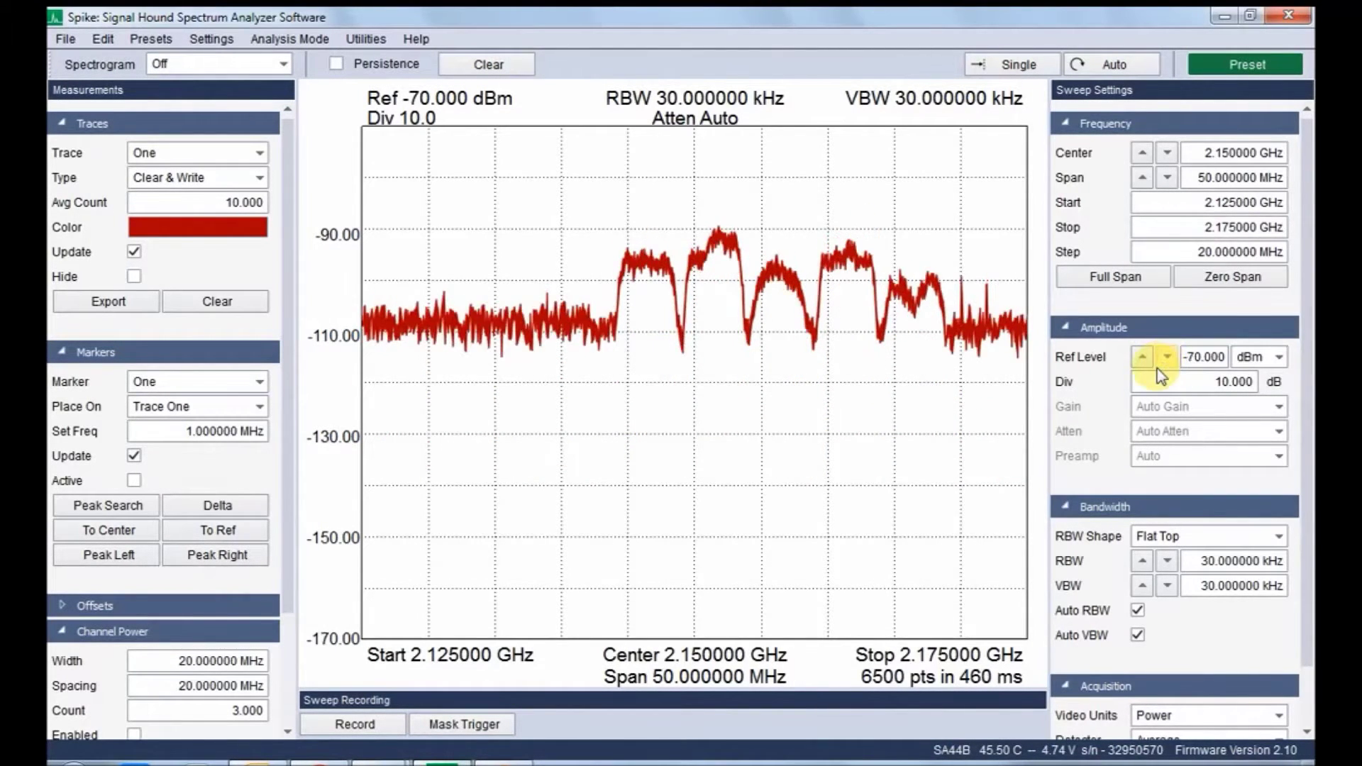
{"action": "left_click", "coordinate": [1142, 363]}
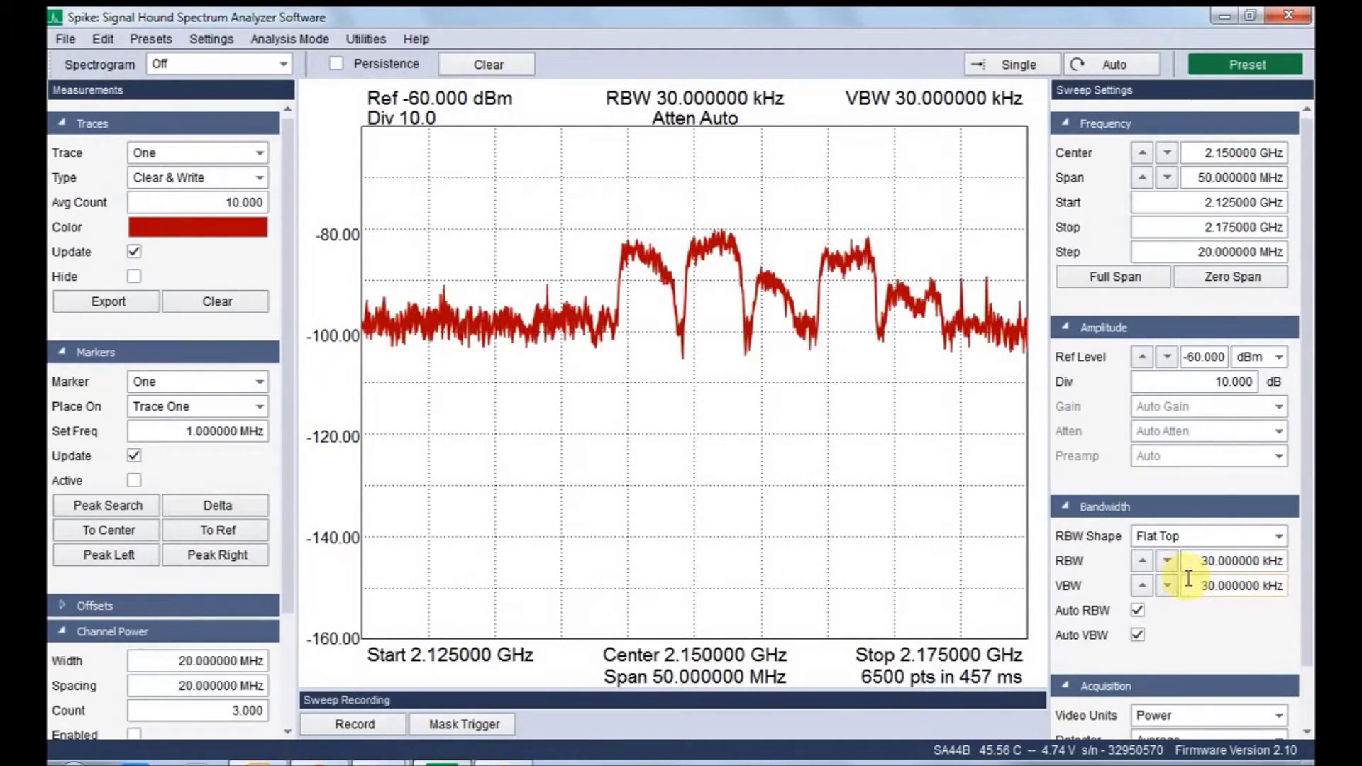
{"action": "left_click", "coordinate": [1184, 536]}
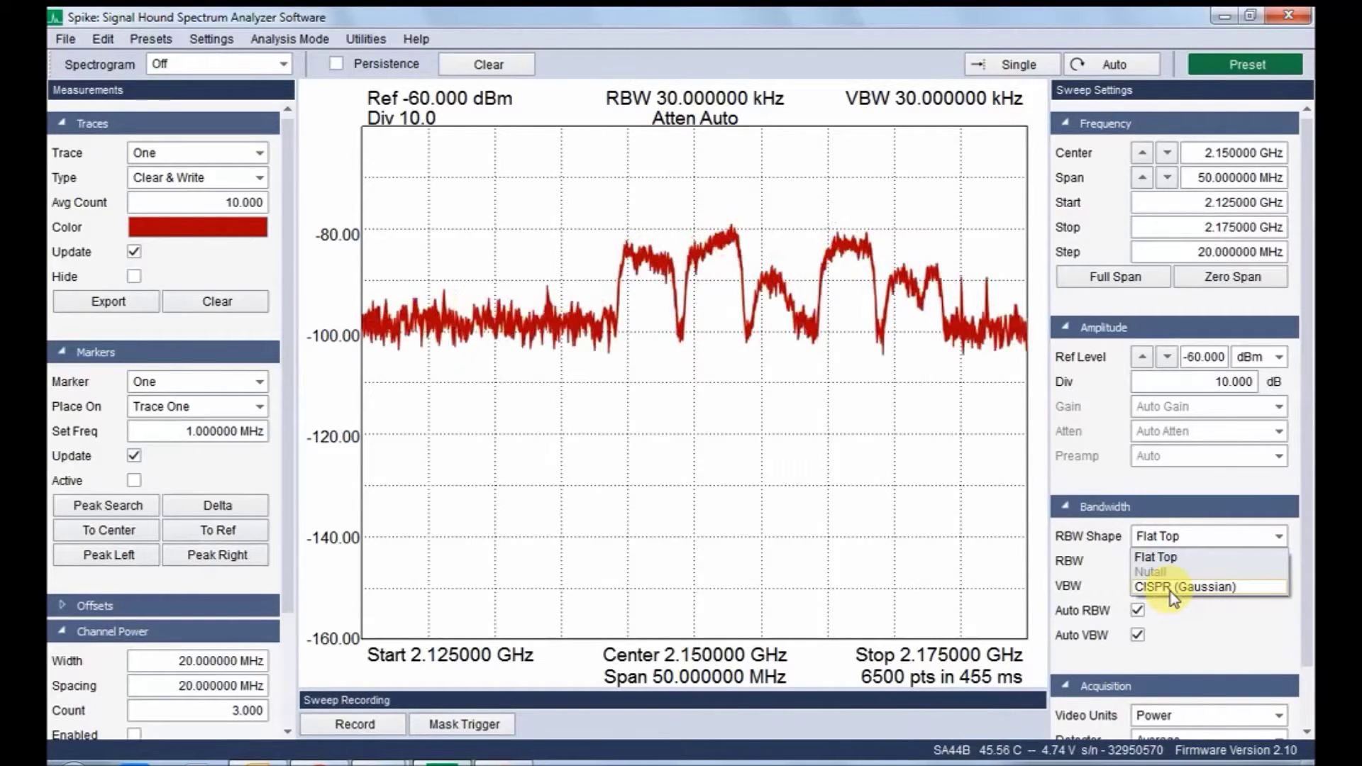
{"action": "left_click", "coordinate": [965, 558]}
{"action": "scroll", "coordinate": [1309, 512], "scroll_direction": "down", "scroll_amount": 1}
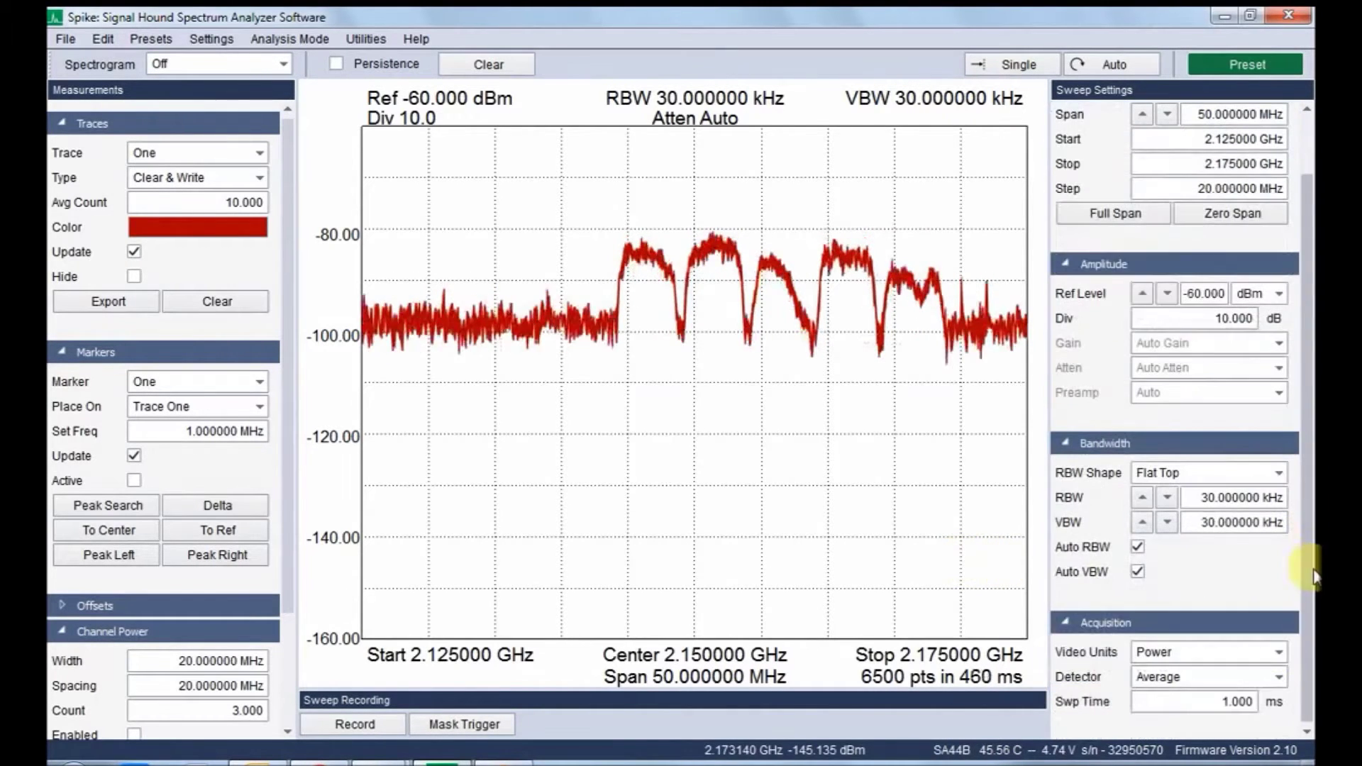
{"action": "left_click", "coordinate": [1236, 660]}
{"action": "left_click", "coordinate": [1235, 660]}
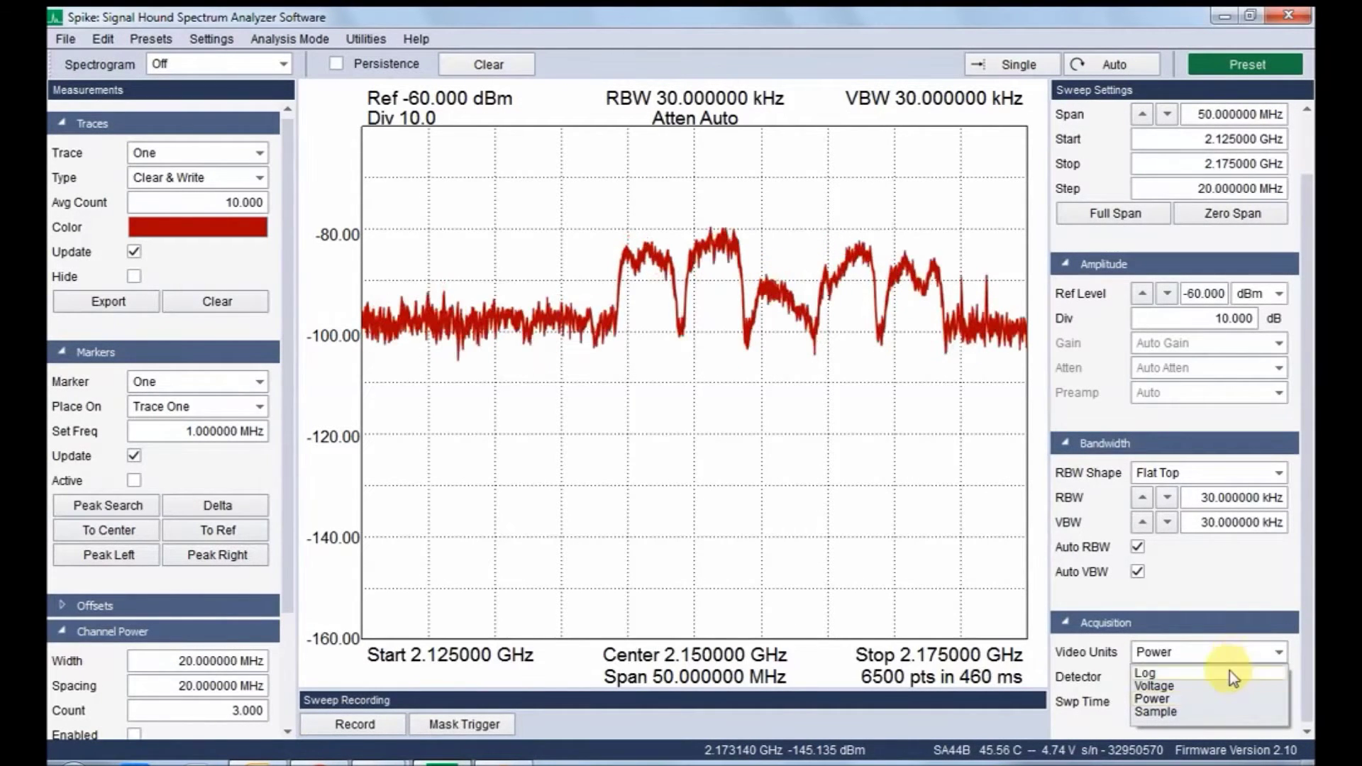
{"action": "left_click", "coordinate": [1122, 687]}
{"action": "left_click", "coordinate": [1145, 681]}
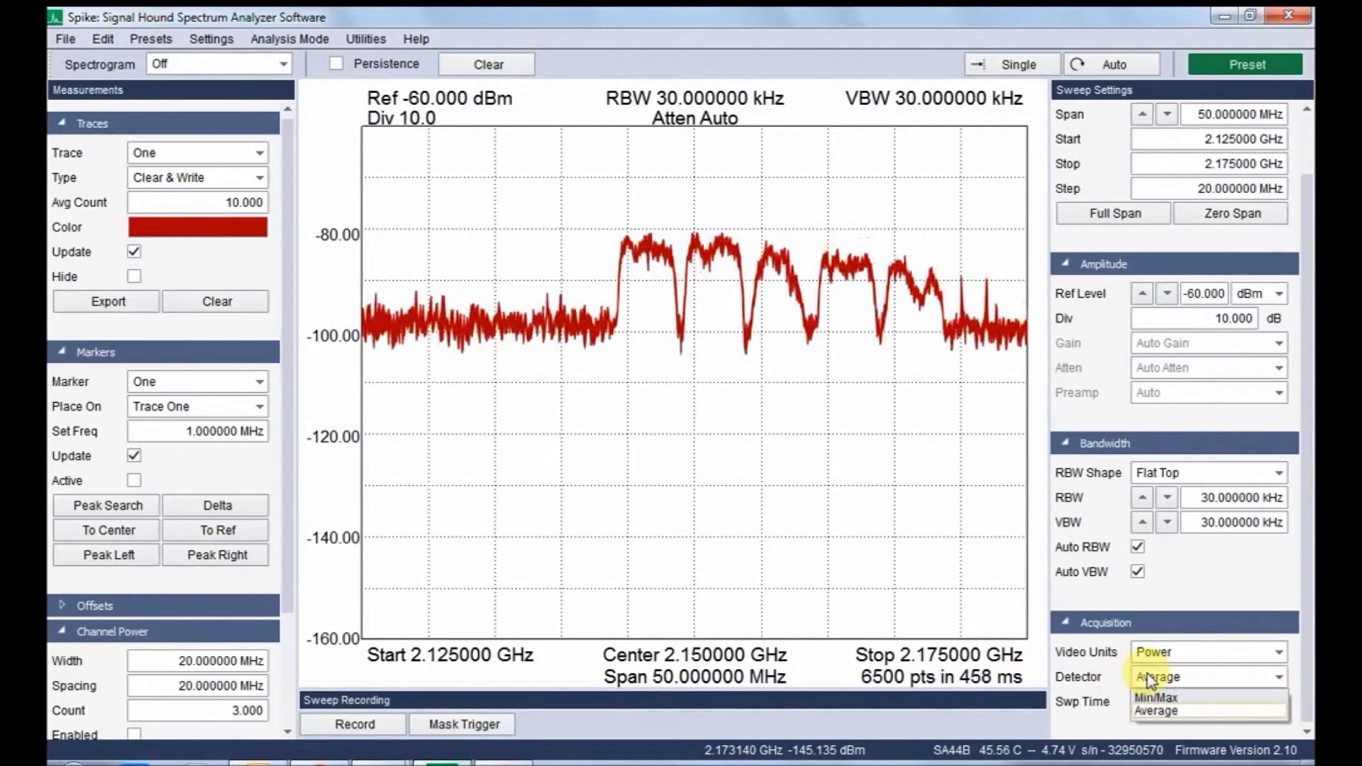
{"action": "left_click", "coordinate": [811, 569]}
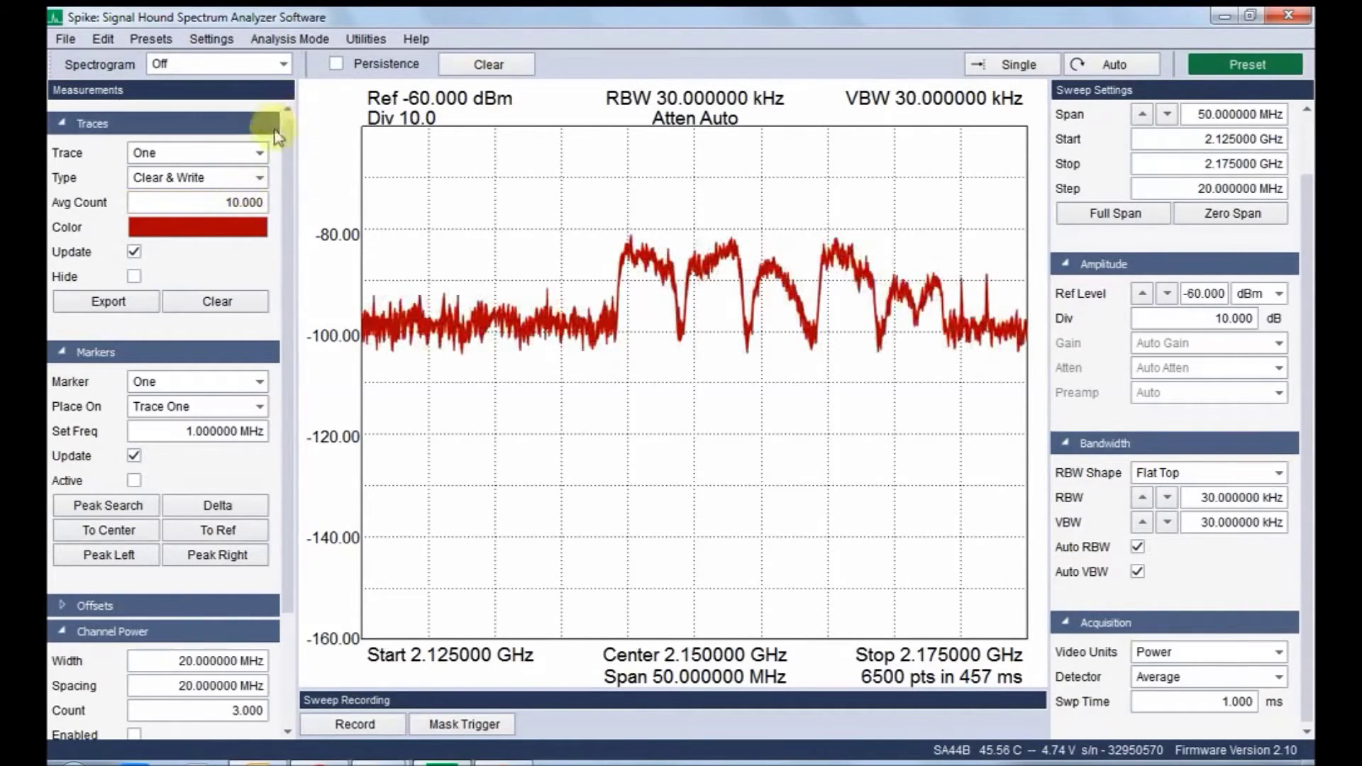
Set trace Two to the Max Hold type
{"action": "left_click", "coordinate": [252, 154]}
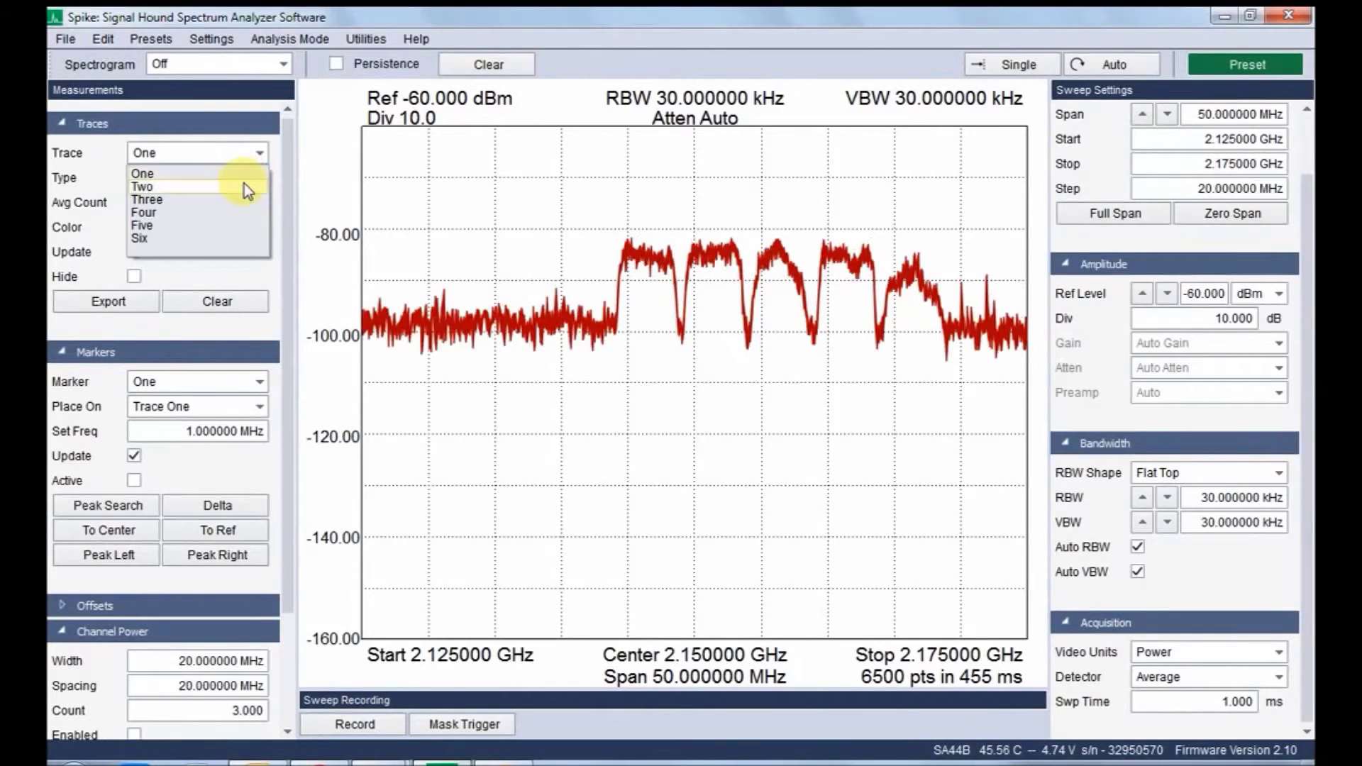
{"action": "left_click", "coordinate": [244, 184]}
{"action": "left_click", "coordinate": [244, 181]}
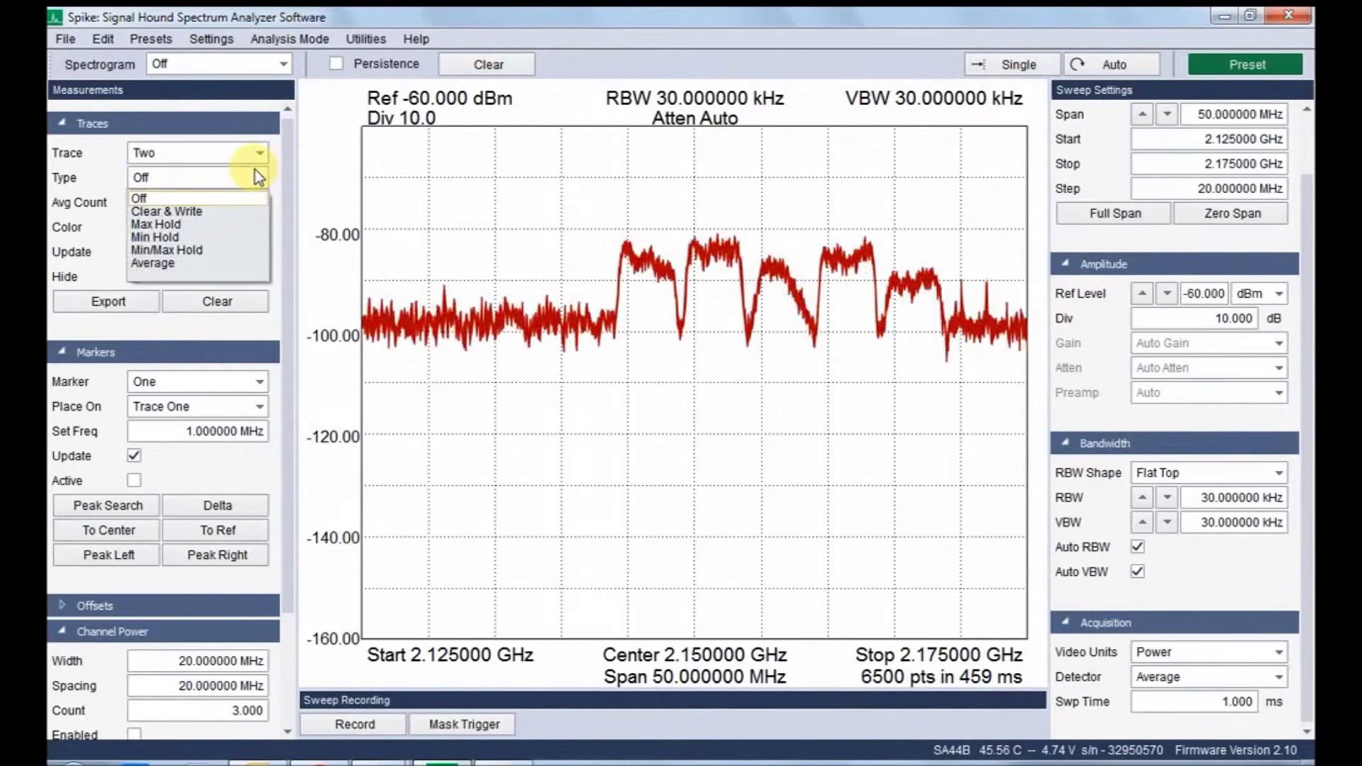
{"action": "left_click", "coordinate": [243, 225]}
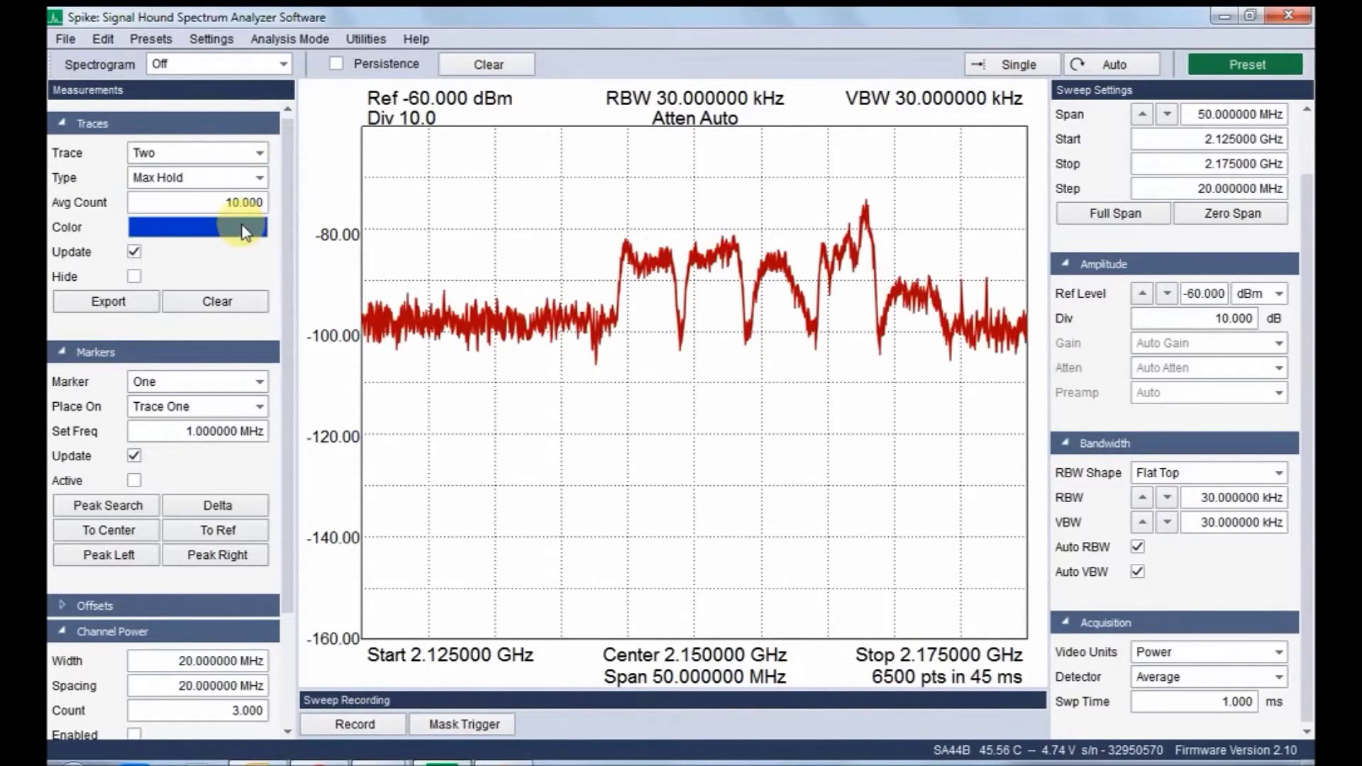
{"action": "left_click", "coordinate": [248, 184]}
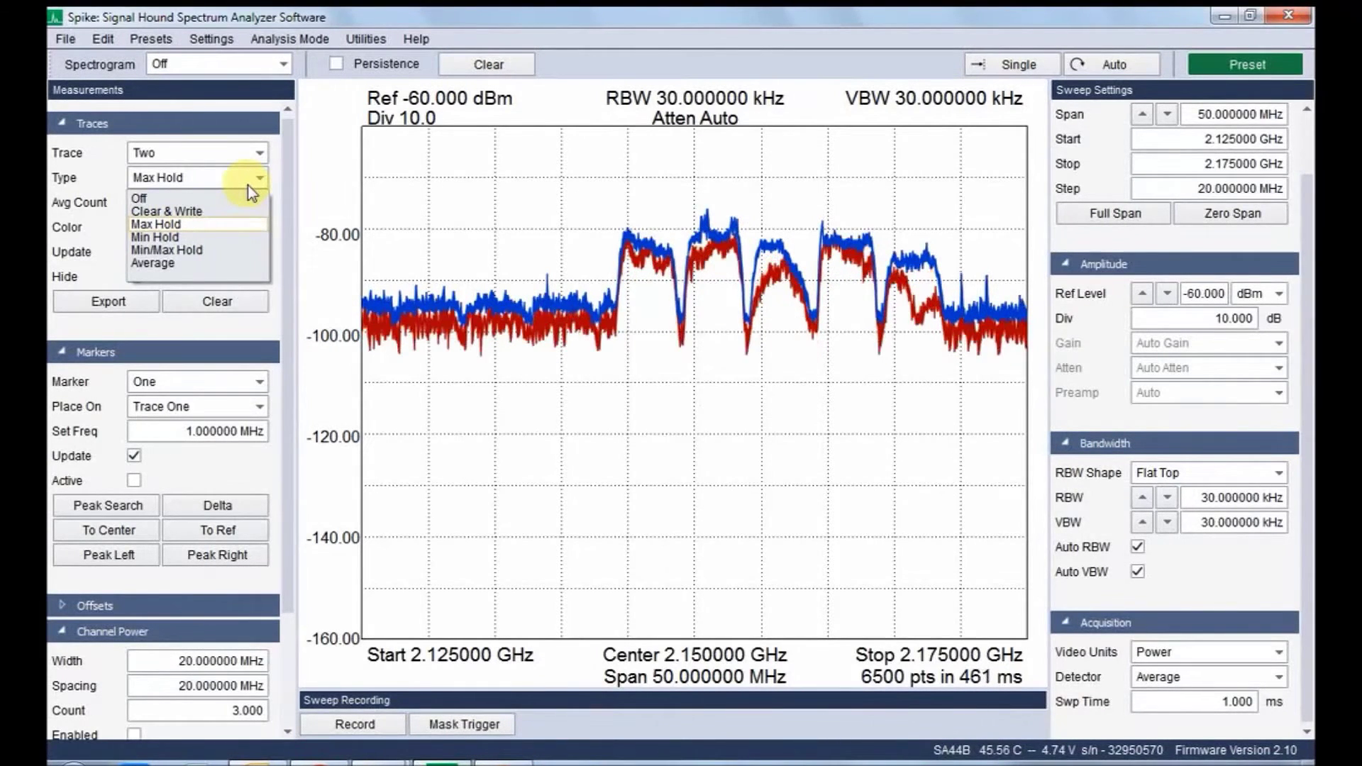
{"action": "left_click", "coordinate": [311, 215]}
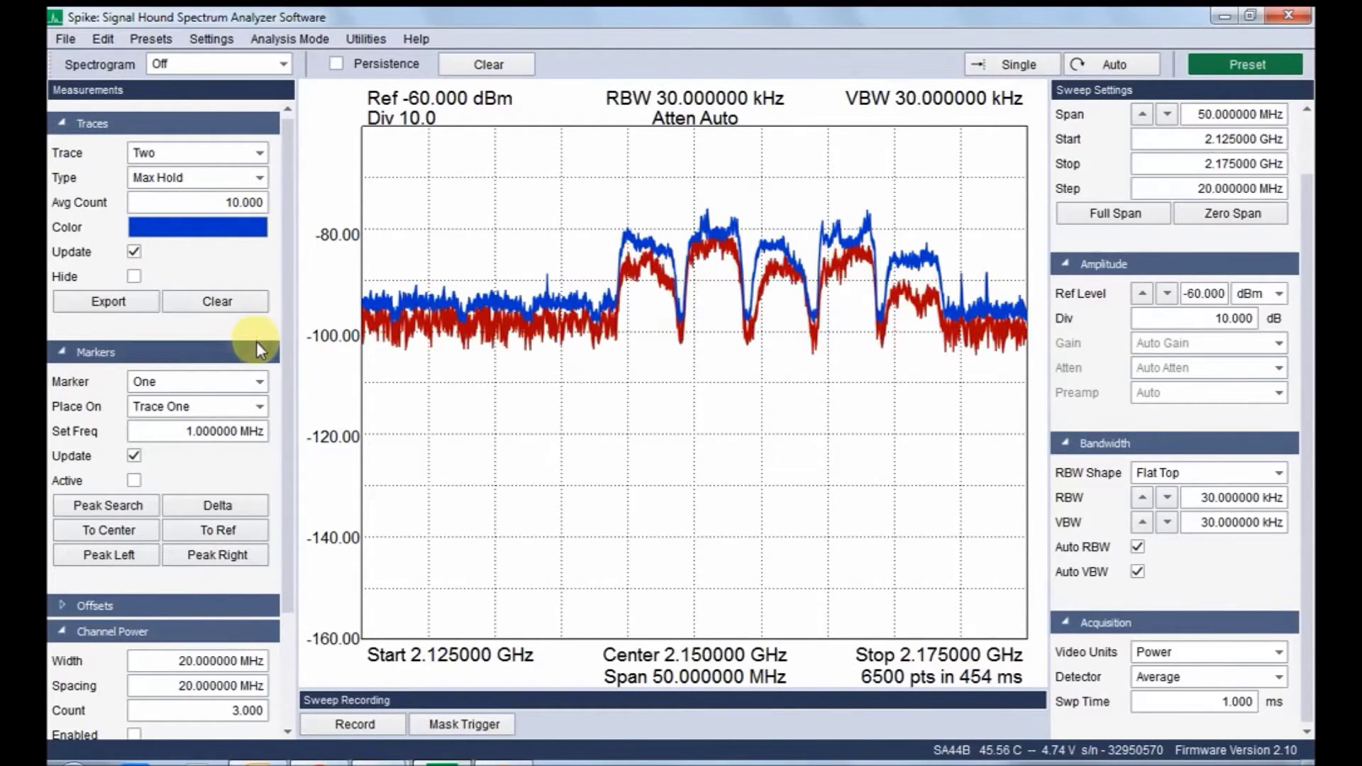
{"action": "left_click_drag", "start_coordinate": [289, 344], "coordinate": [296, 420]}
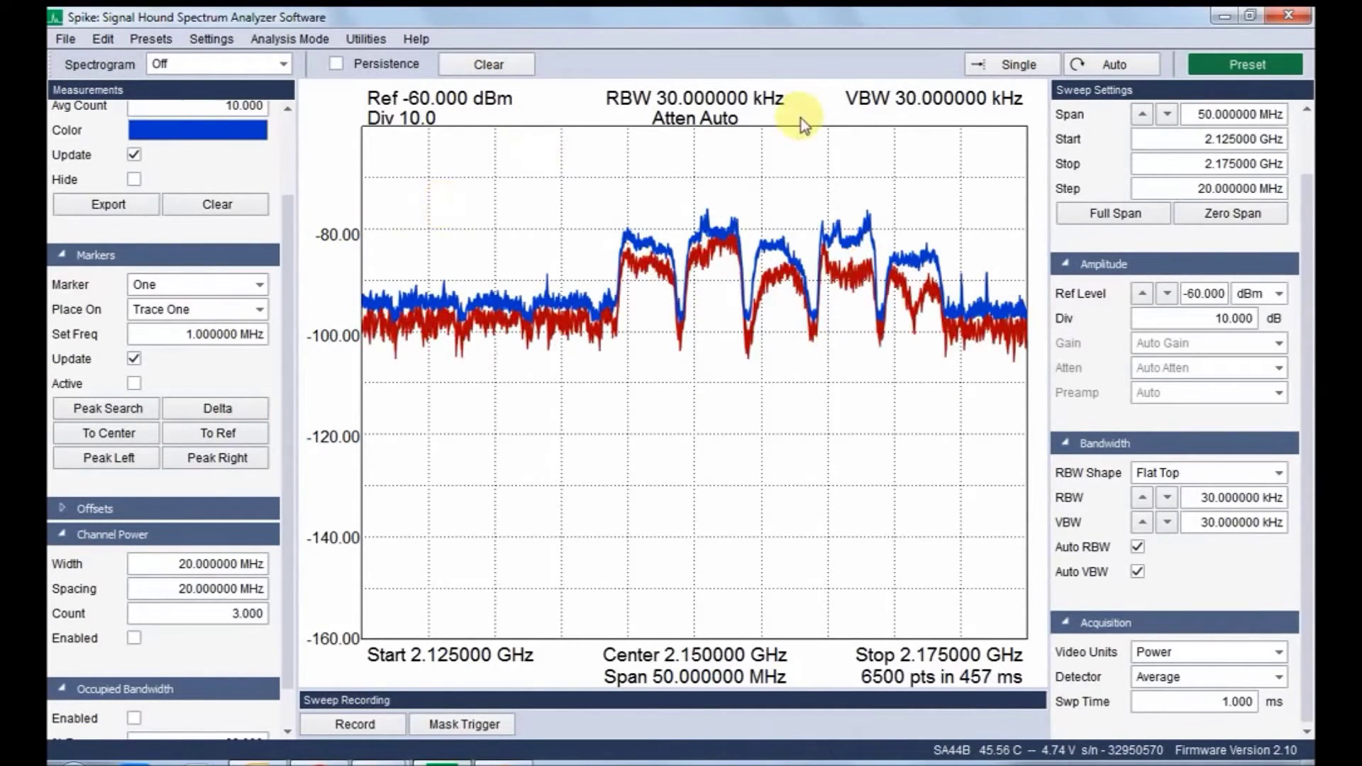
Place marker 1 on the middle carrier, centre the sweep on 2.156477 GHz, and show the offsets
{"action": "left_click", "coordinate": [774, 211]}
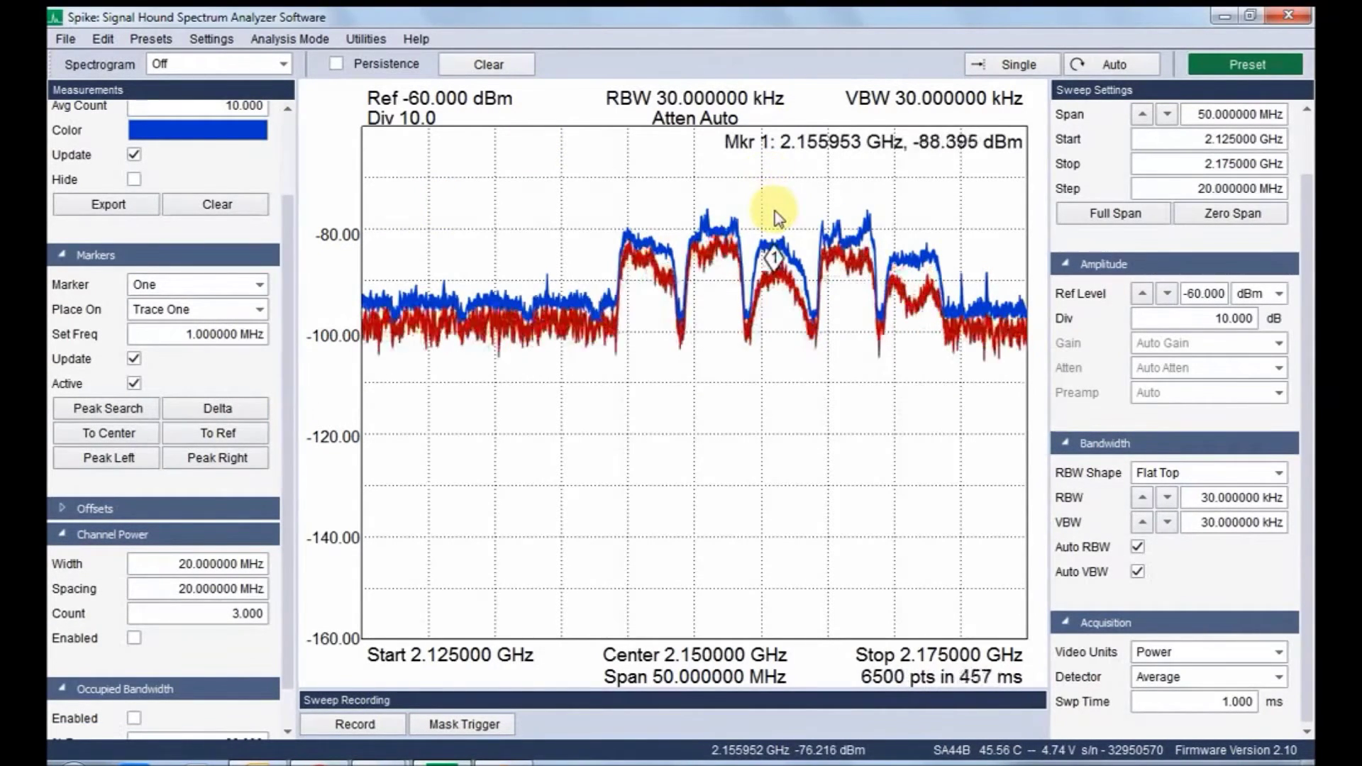
{"action": "left_click", "coordinate": [781, 217]}
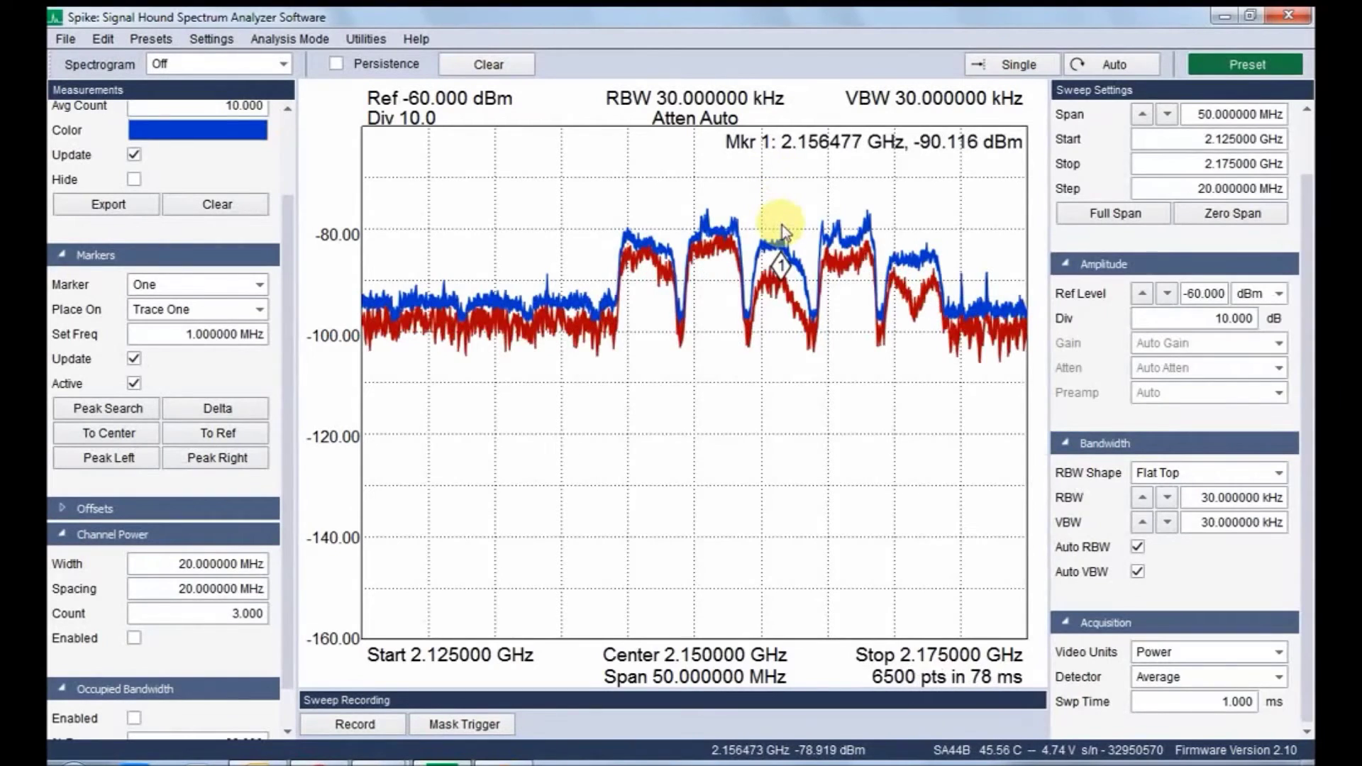
{"action": "left_click", "coordinate": [122, 442]}
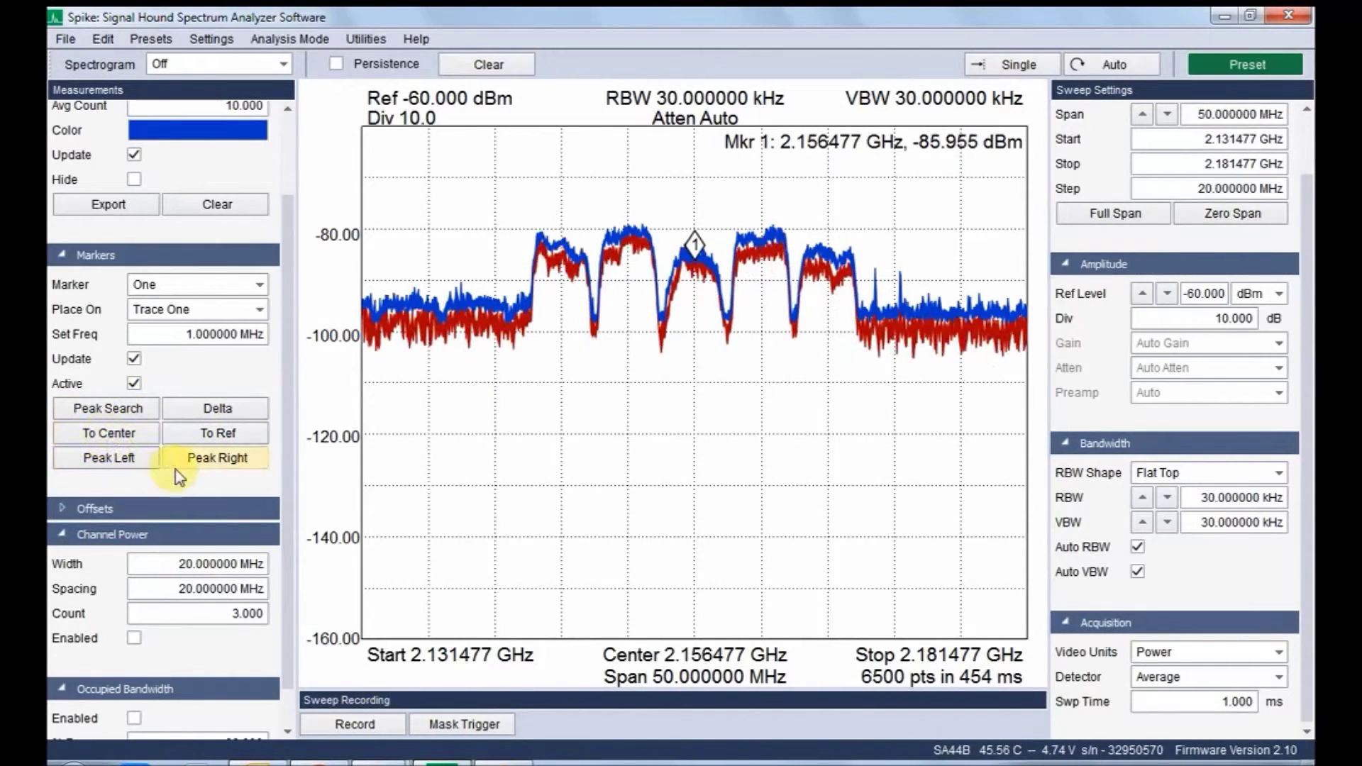
{"action": "left_click", "coordinate": [132, 516]}
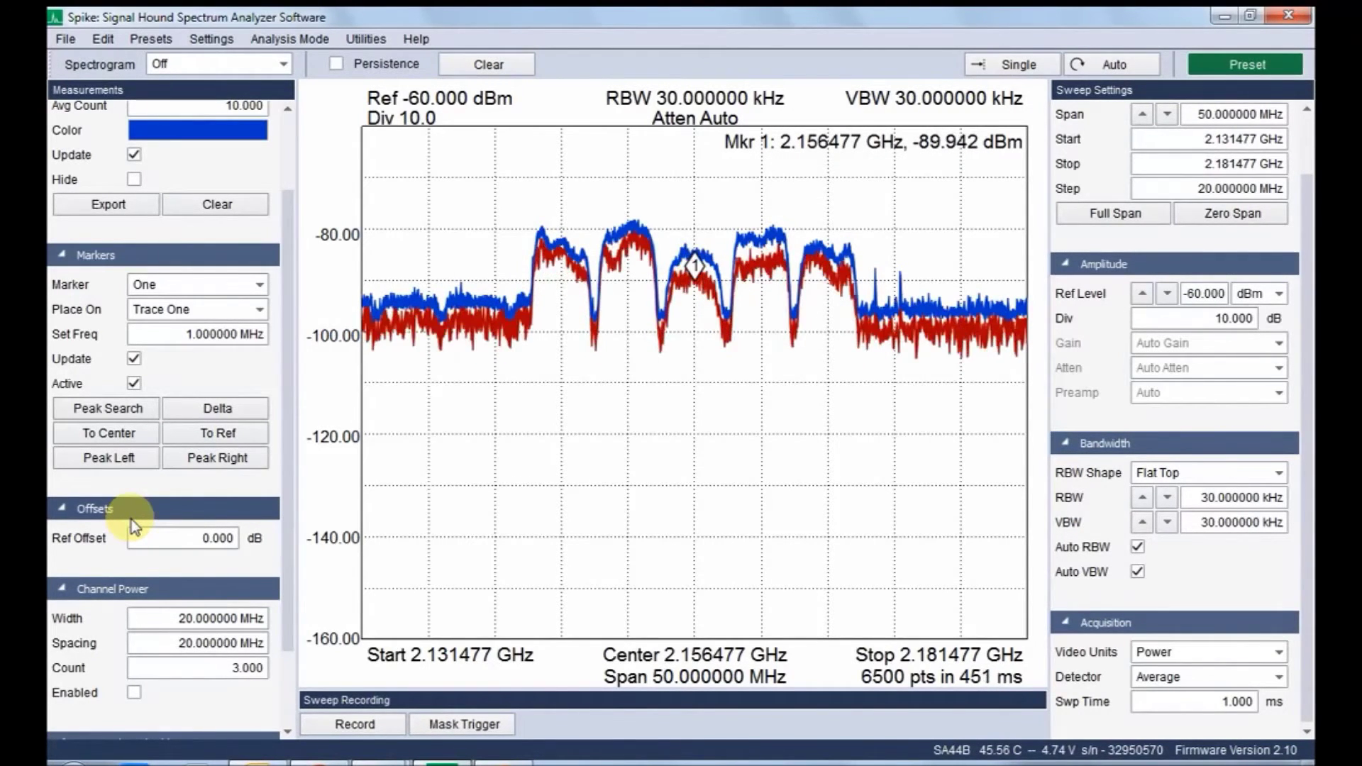
{"action": "scroll", "coordinate": [132, 520], "scroll_direction": "down", "scroll_amount": 3}
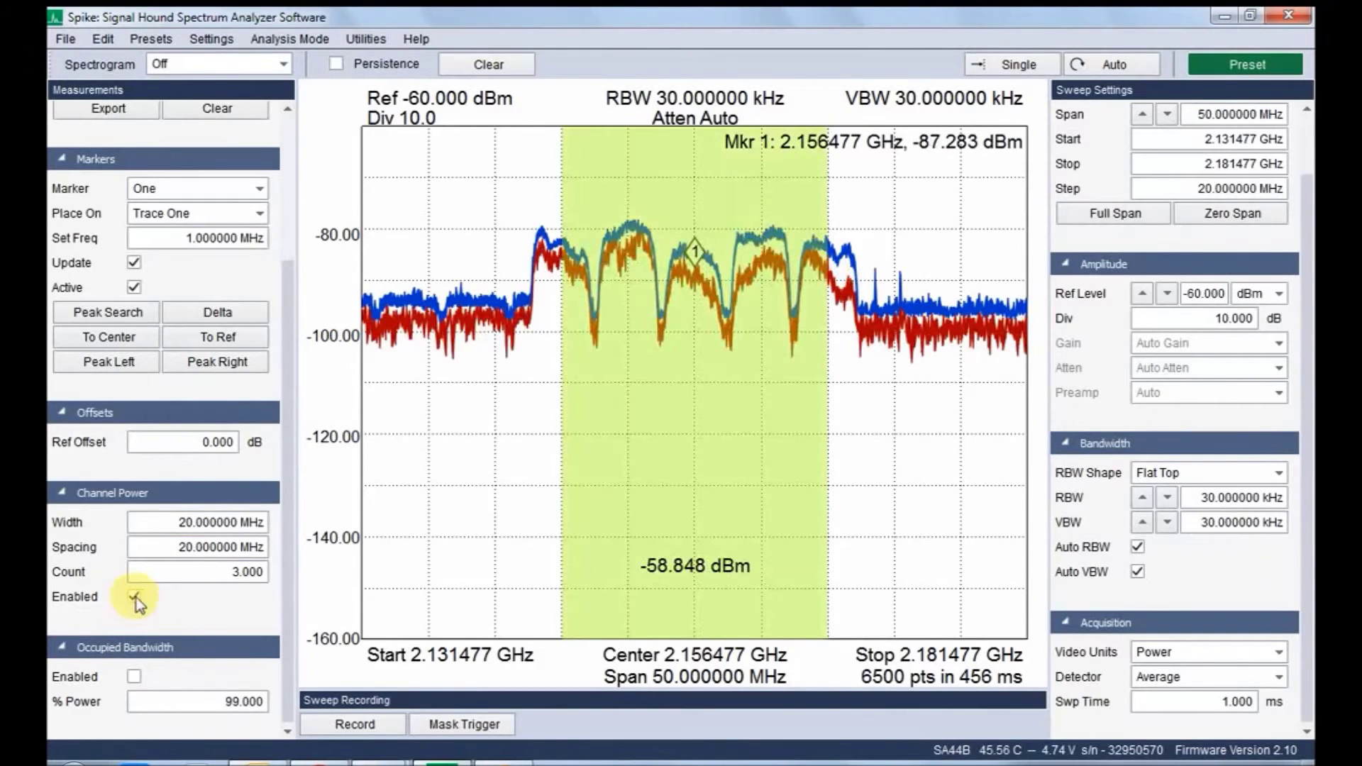
Set the channel power spacing to 5 MHz, briefly trying a 20 MHz span before returning to 50 MHz
{"action": "triple_click", "coordinate": [181, 524]}
{"action": "type", "text": "5"}
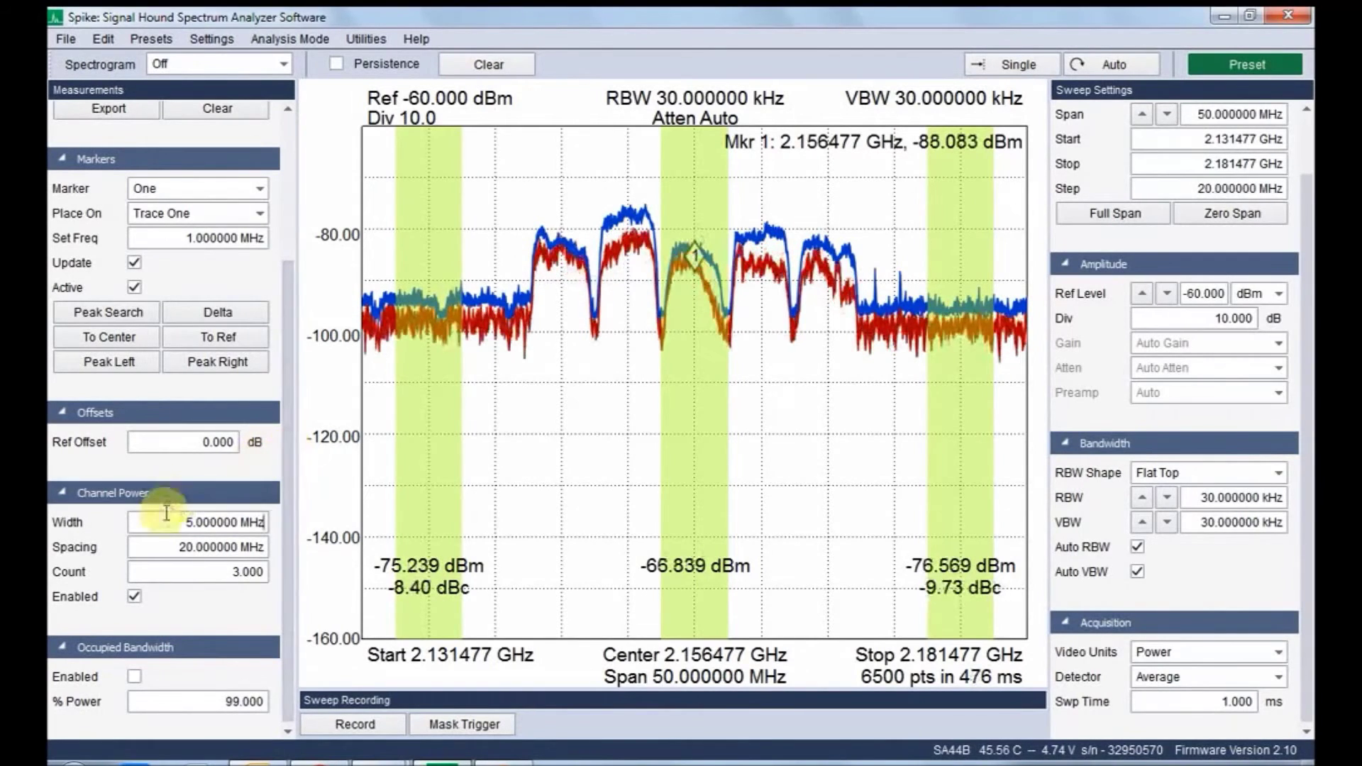
{"action": "triple_click", "coordinate": [161, 543]}
{"action": "type", "text": "5"}
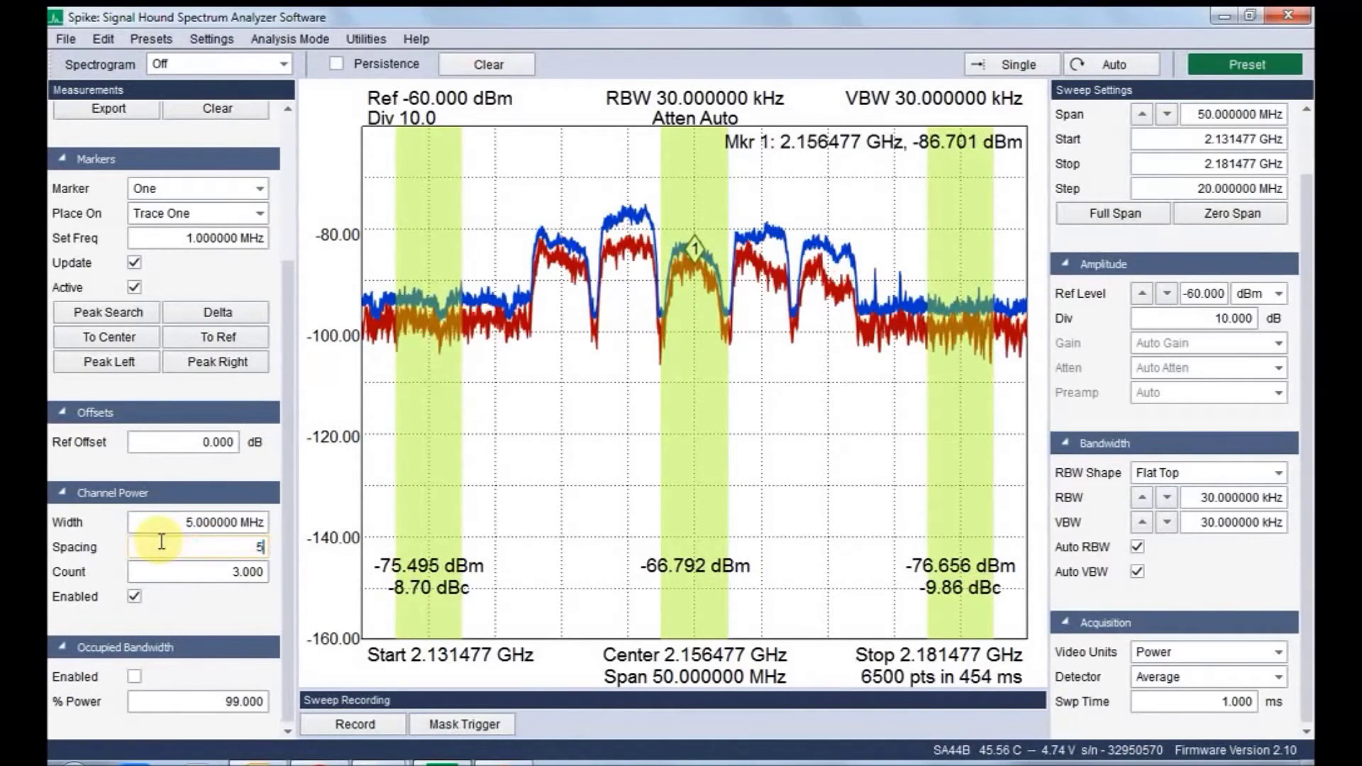
{"action": "key", "text": "Return"}
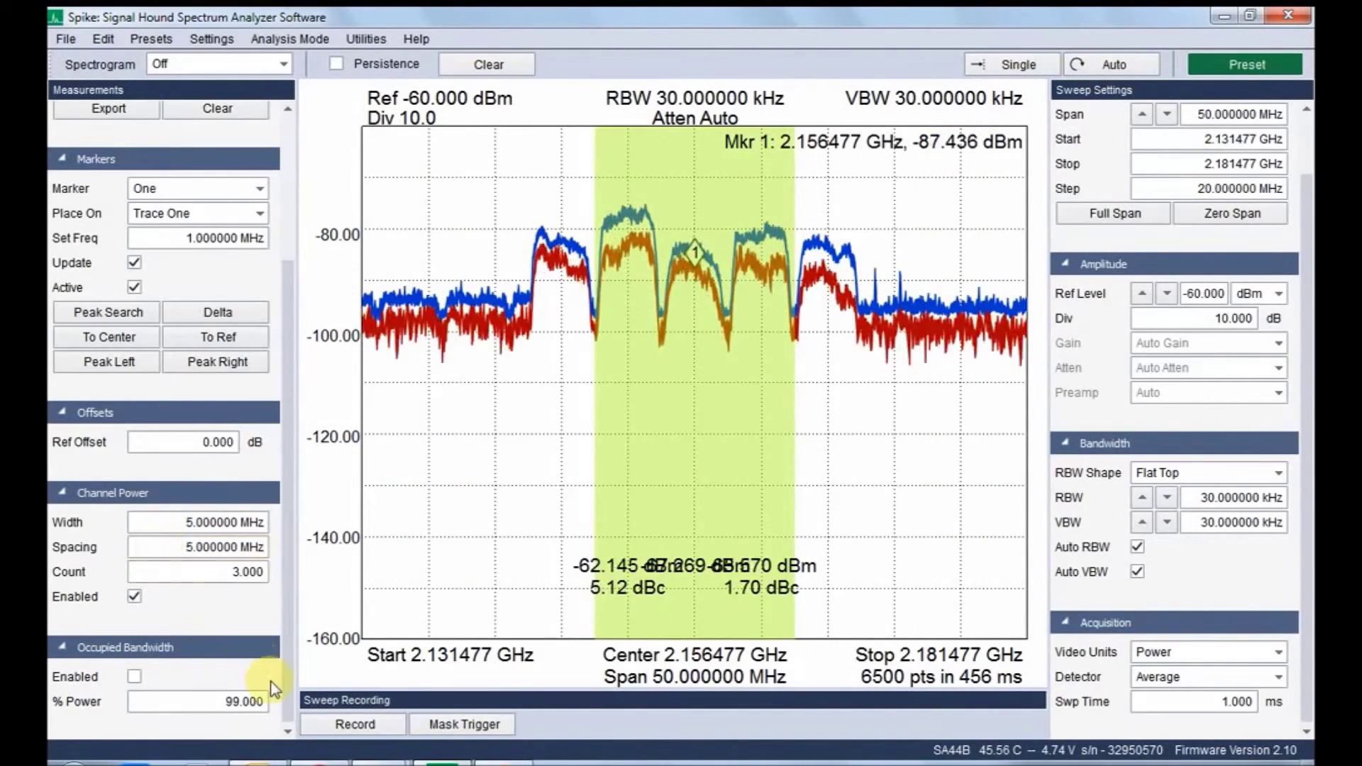
{"action": "left_click", "coordinate": [1167, 114]}
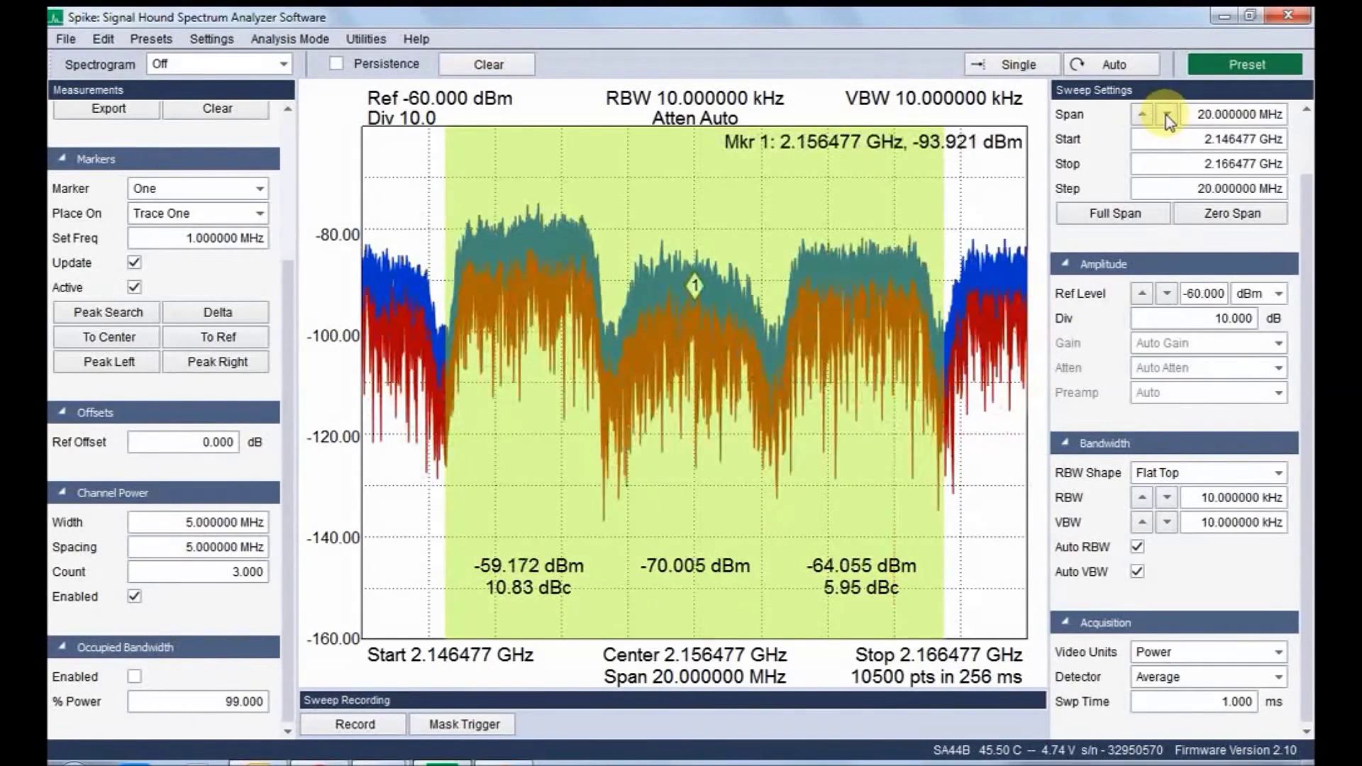
{"action": "left_click", "coordinate": [1141, 114]}
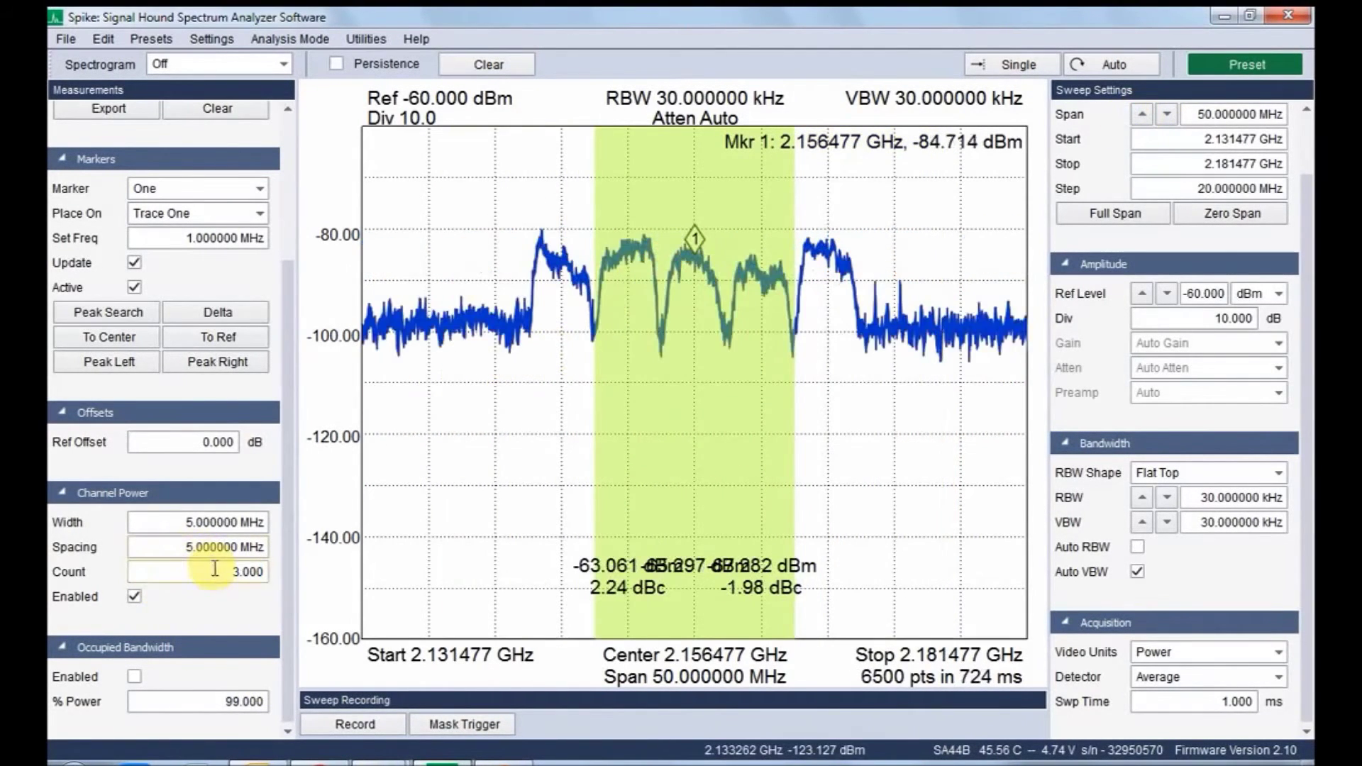
{"action": "type", "text": "5"}
Set the channel count to five and disable the channel power measurement
{"action": "key", "text": "Return"}
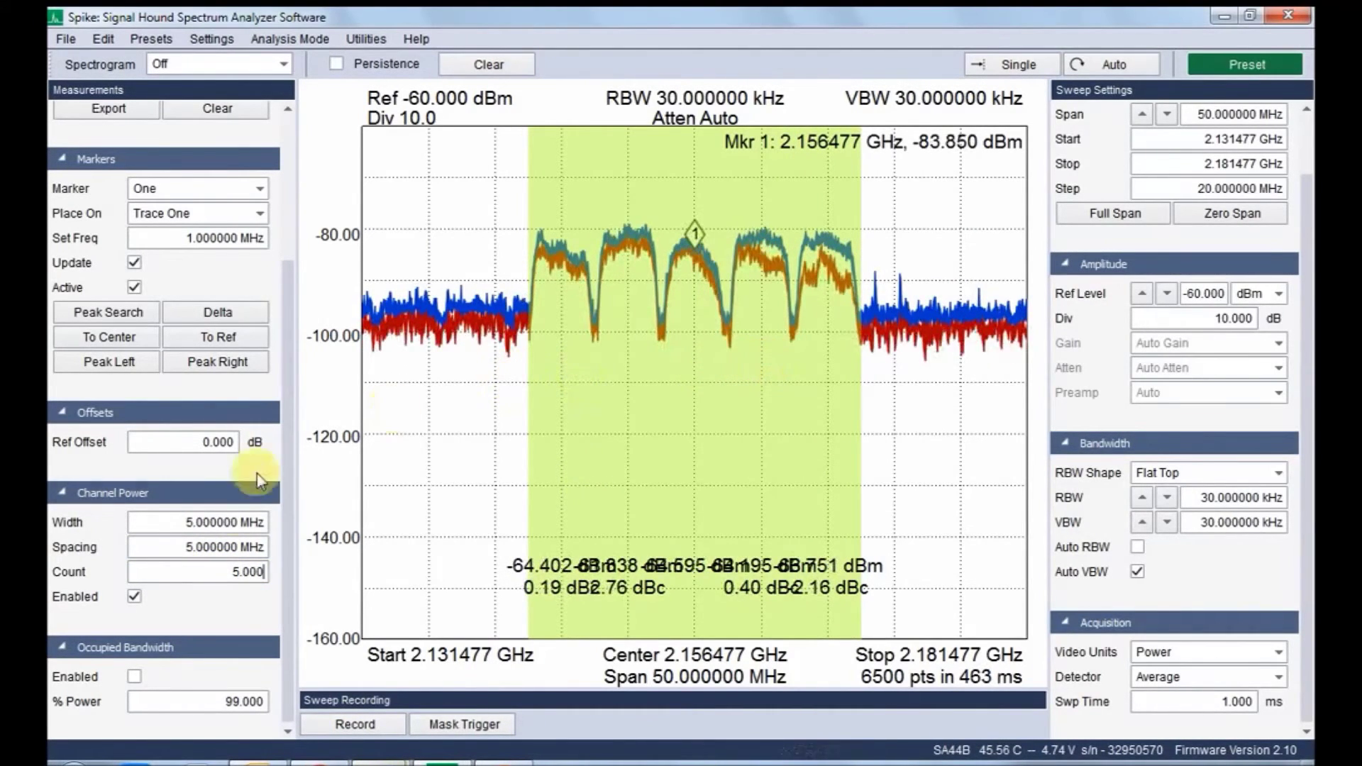
{"action": "left_click", "coordinate": [224, 572]}
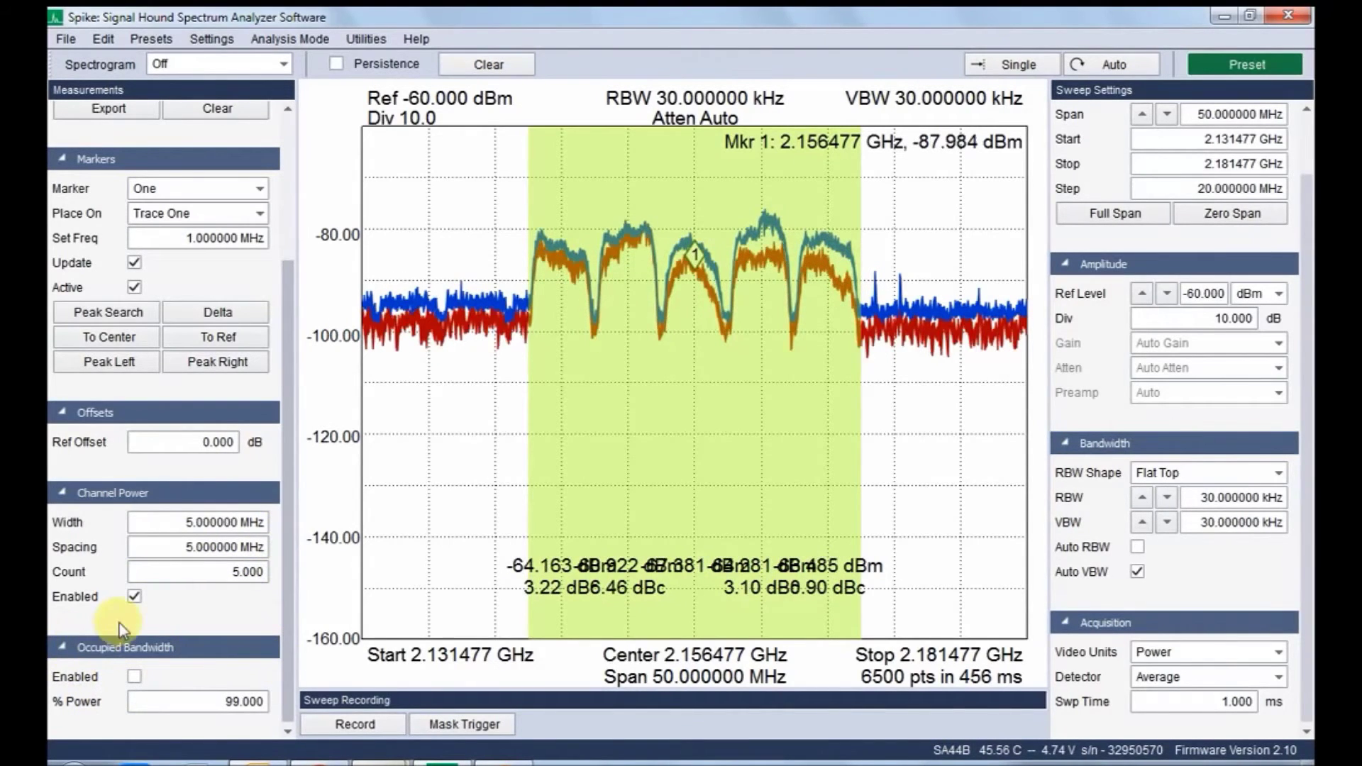
{"action": "left_click", "coordinate": [134, 597]}
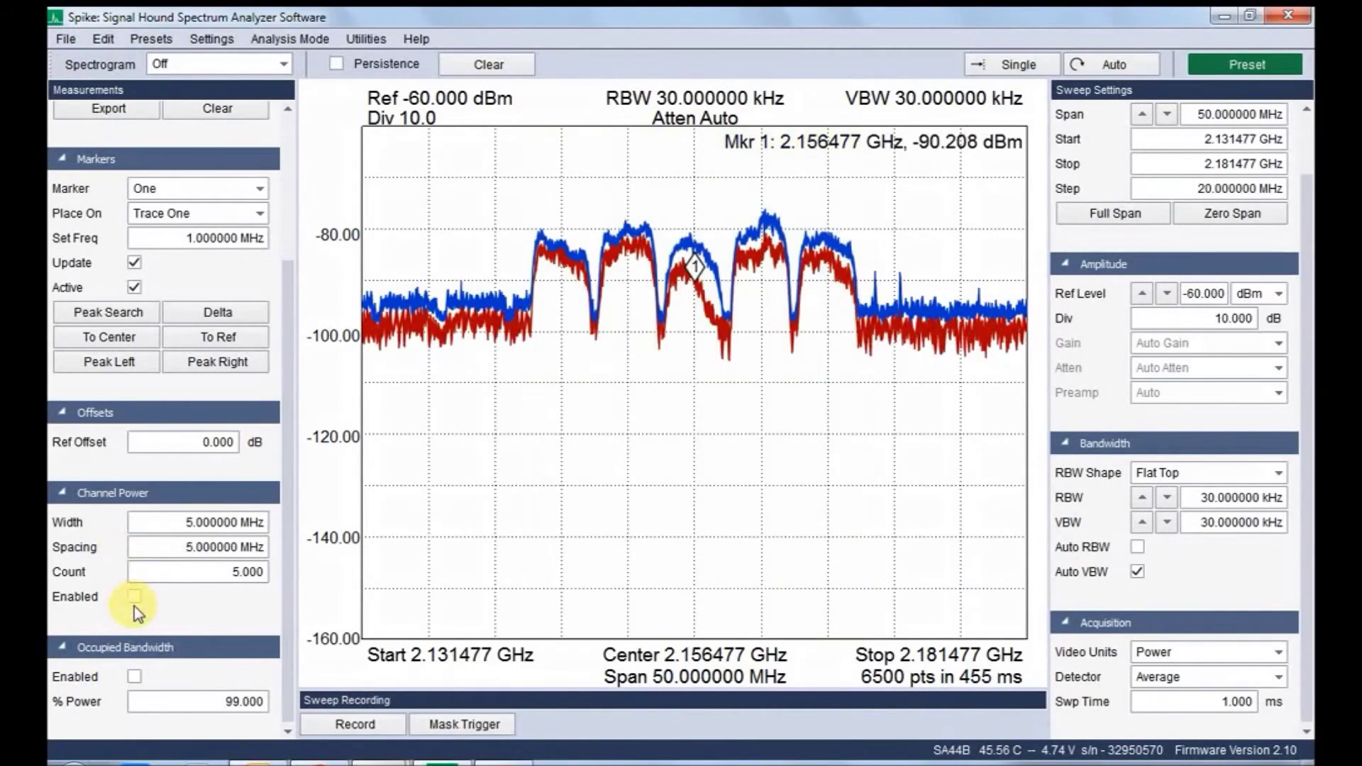
Enable occupied bandwidth, set the reference level to −70 dBm, and select the % Power value
{"action": "left_click", "coordinate": [135, 676]}
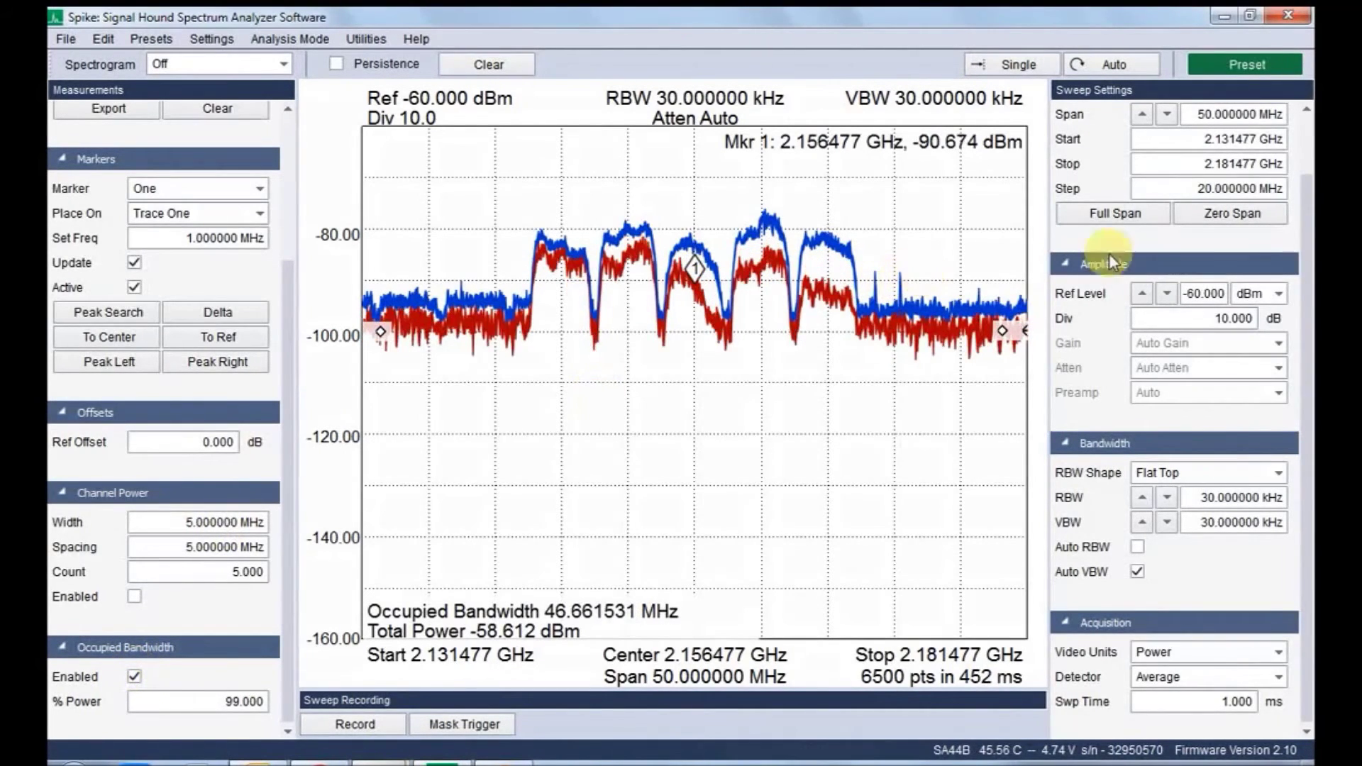
{"action": "left_click", "coordinate": [1142, 294]}
{"action": "left_click", "coordinate": [1164, 294]}
{"action": "left_click", "coordinate": [1165, 294]}
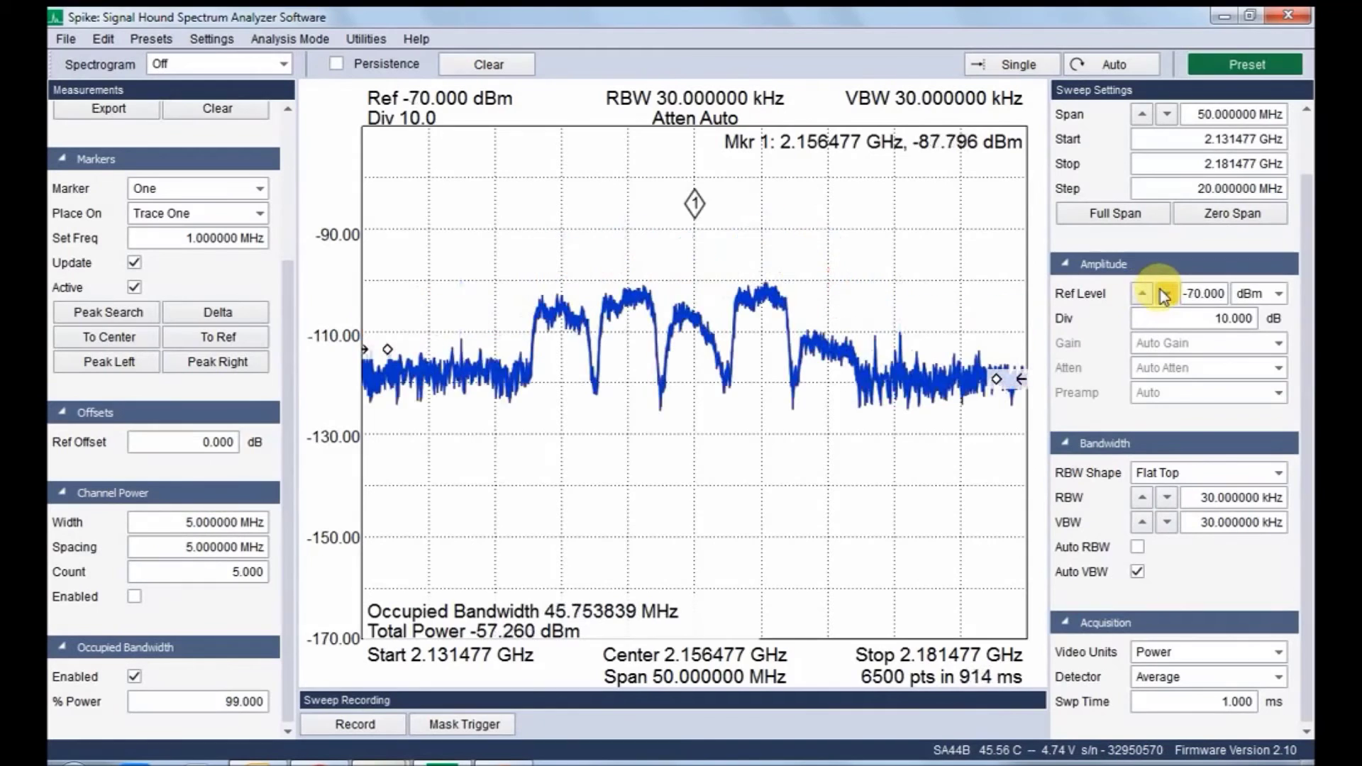
{"action": "left_click", "coordinate": [1165, 295]}
{"action": "left_click", "coordinate": [1164, 295]}
{"action": "left_click", "coordinate": [1164, 294]}
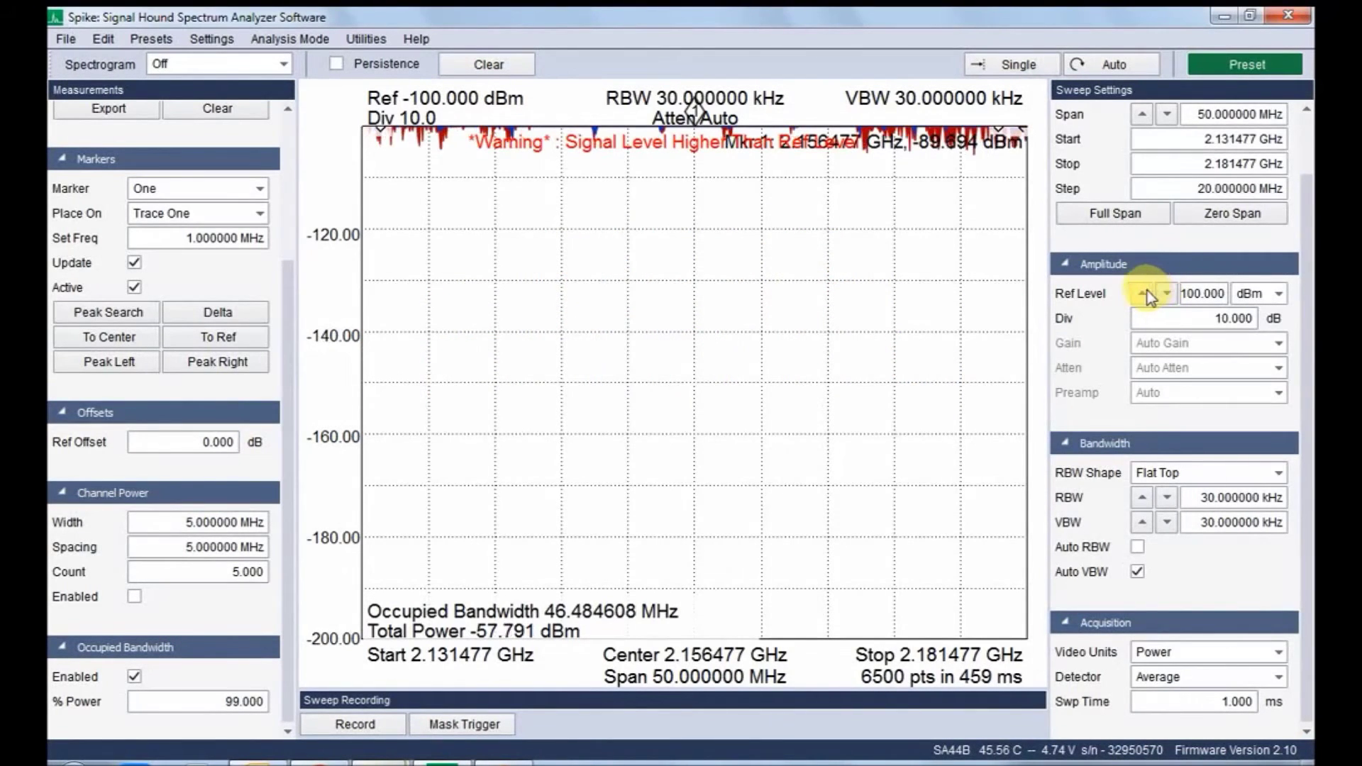
{"action": "left_click", "coordinate": [1141, 293]}
{"action": "left_click", "coordinate": [1141, 293]}
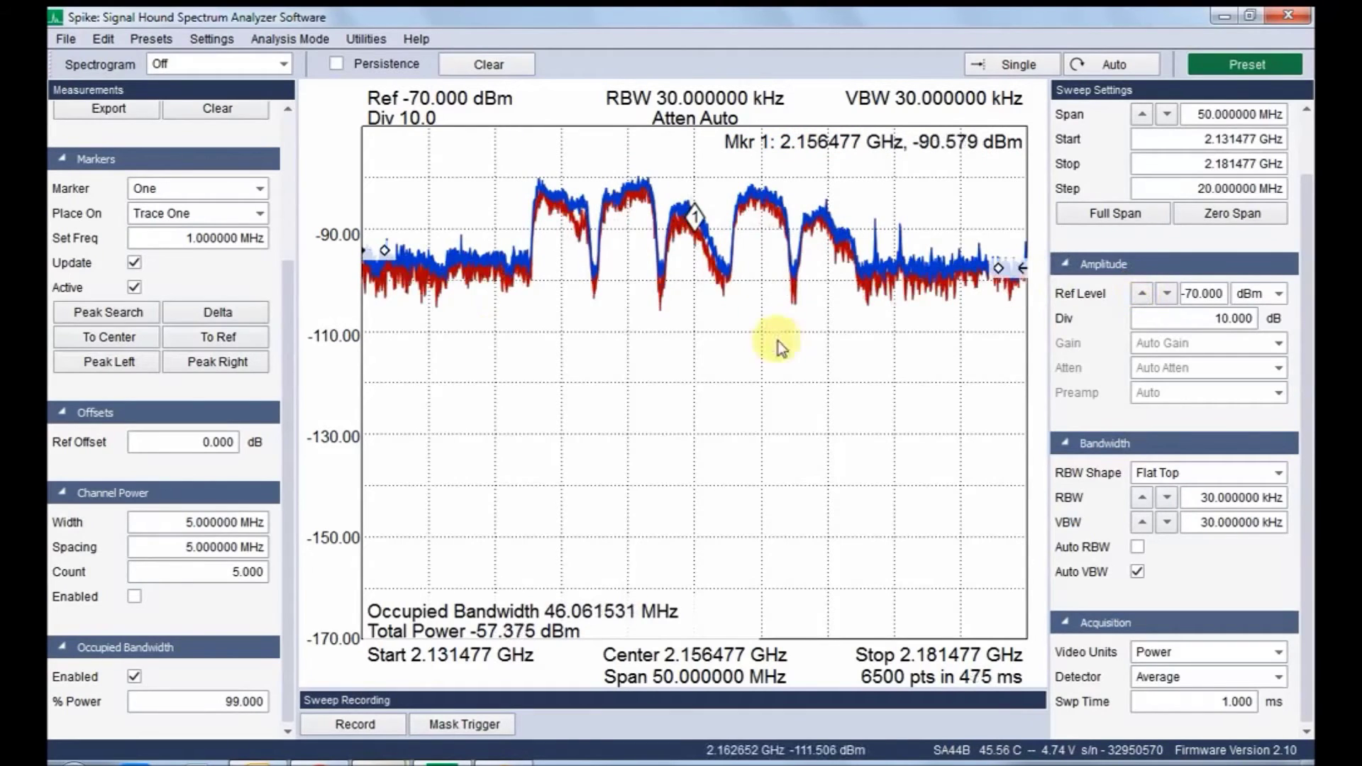
{"action": "left_click", "coordinate": [228, 701]}
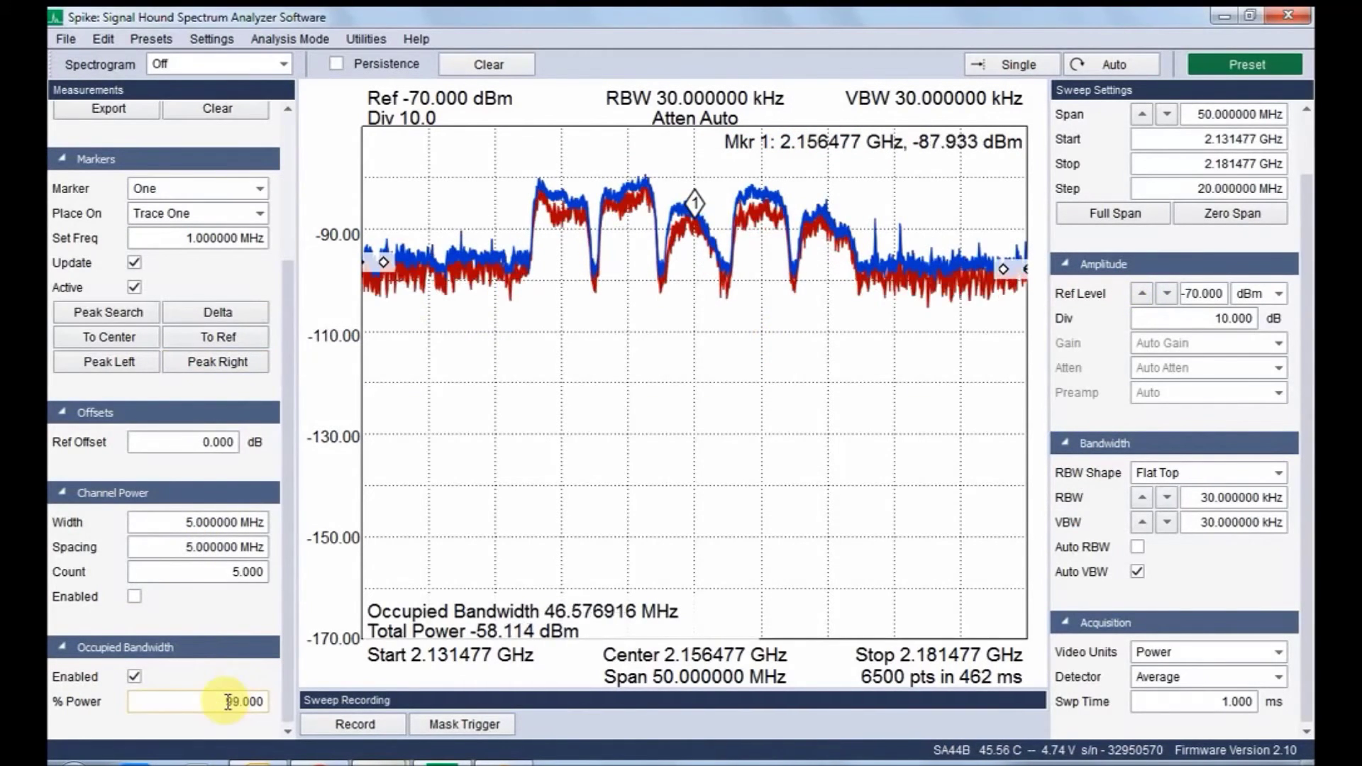
{"action": "double_click", "coordinate": [228, 701]}
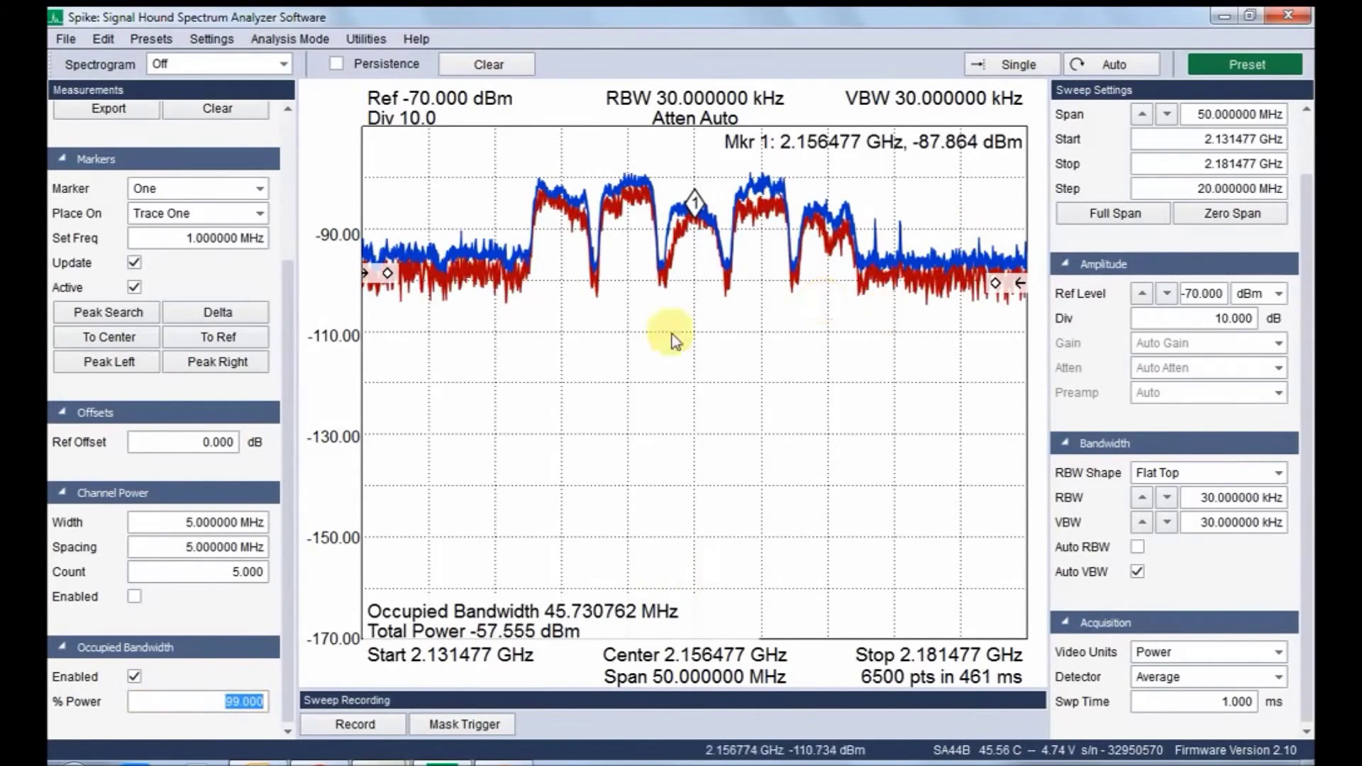
{"action": "left_click_drag", "start_coordinate": [291, 294], "coordinate": [295, 149]}
Show a 2-D spectrogram, switch it to 3-D, and rotate the surface
{"action": "left_click", "coordinate": [269, 68]}
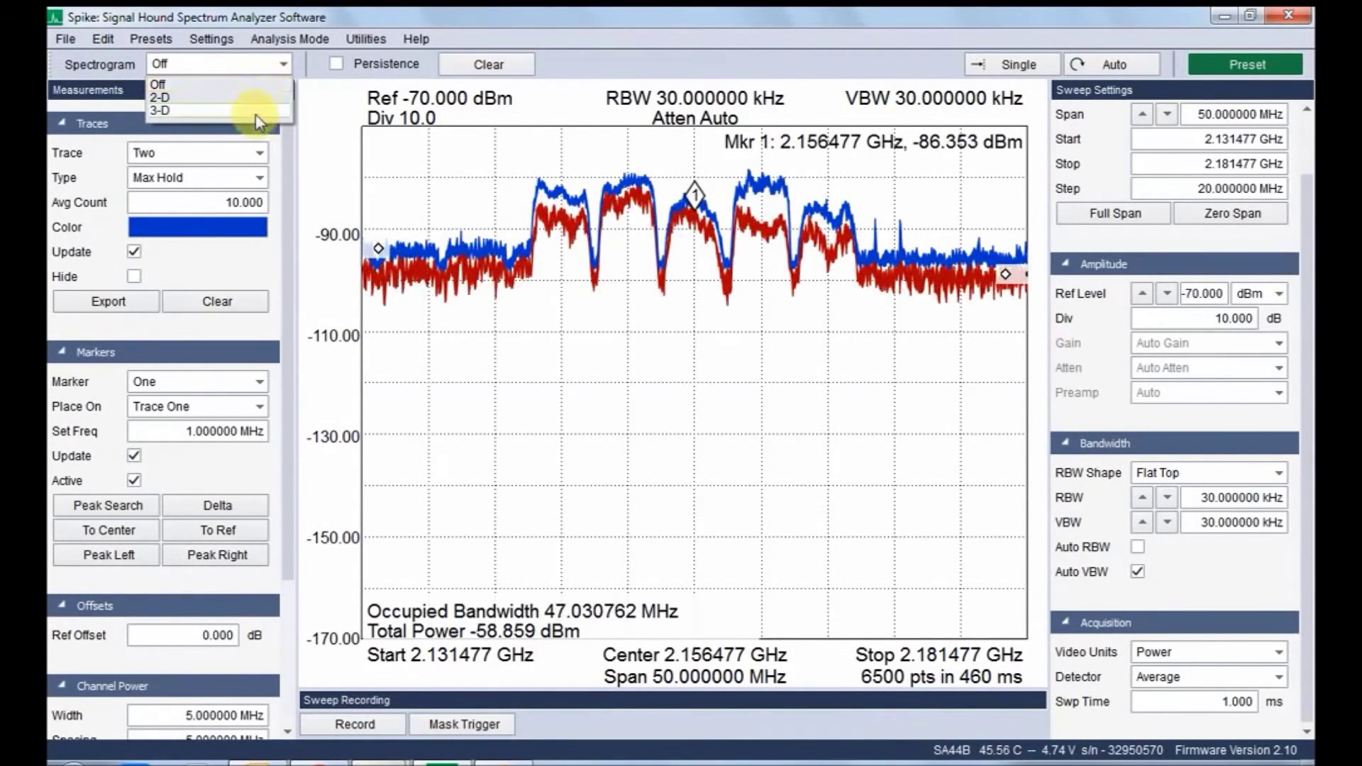
{"action": "left_click", "coordinate": [266, 96]}
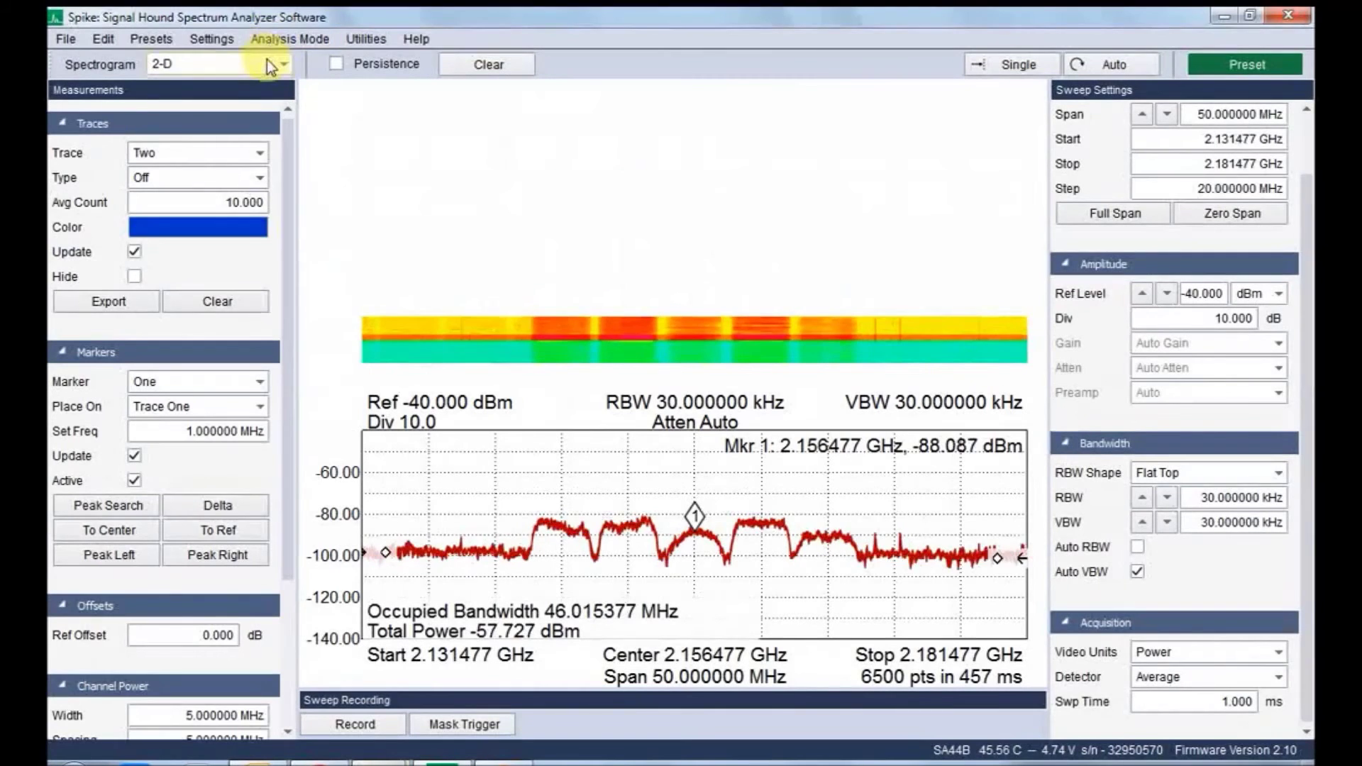
{"action": "left_click", "coordinate": [266, 59]}
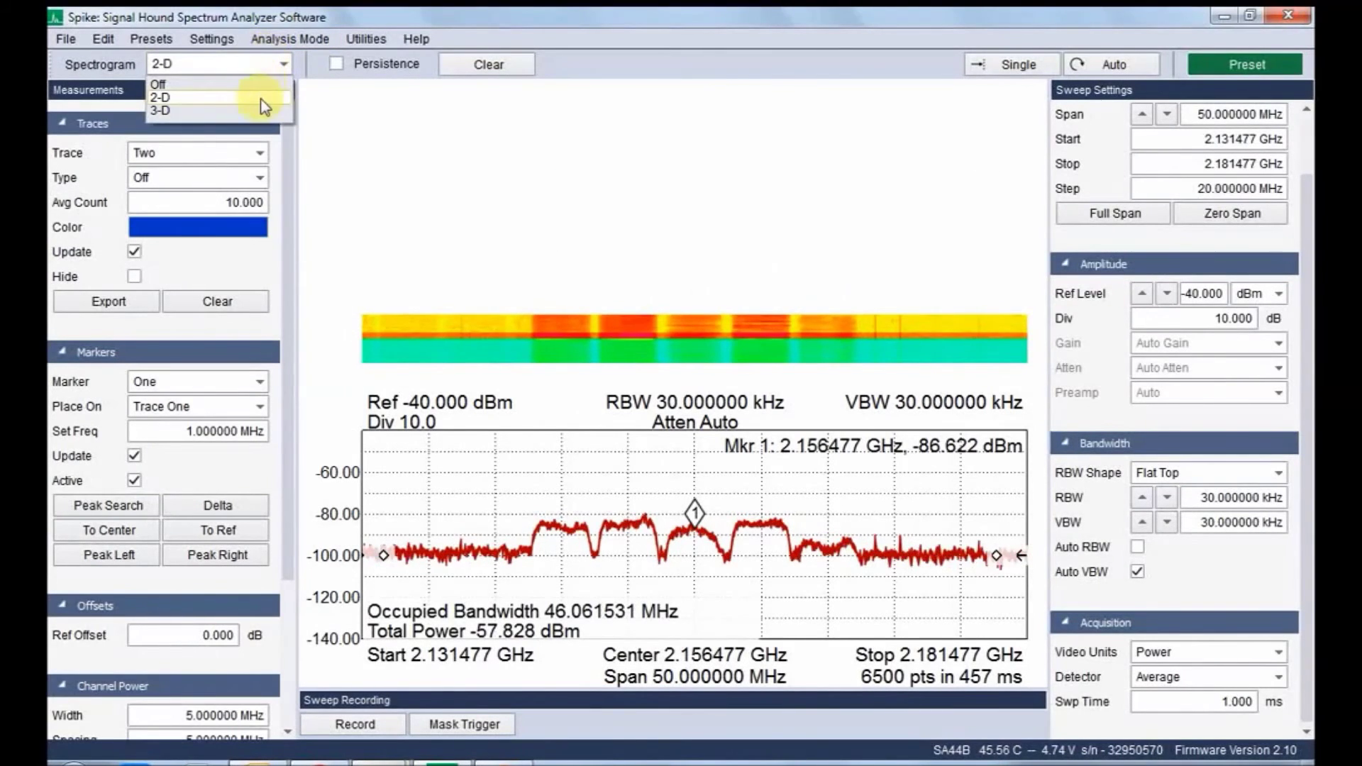
{"action": "left_click", "coordinate": [260, 114]}
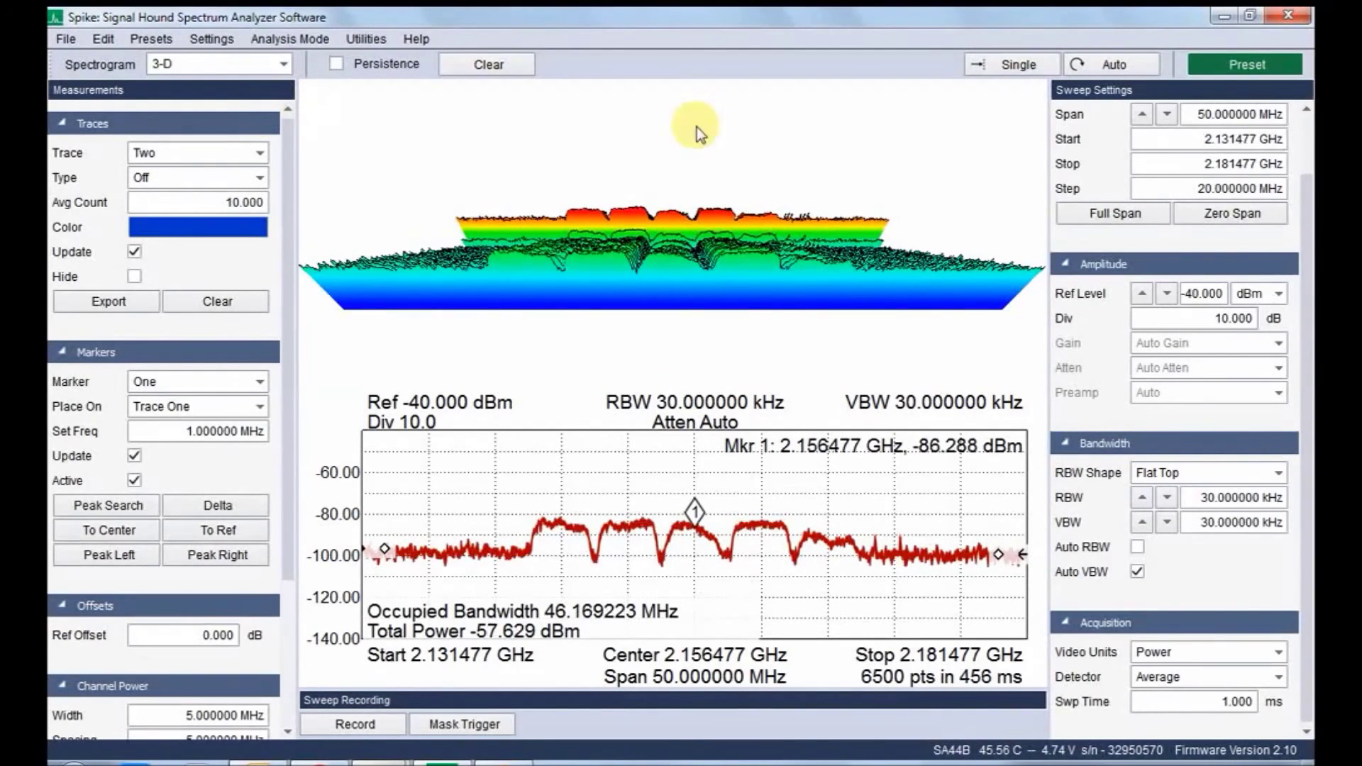
{"action": "left_click_drag", "start_coordinate": [715, 232], "coordinate": [829, 553]}
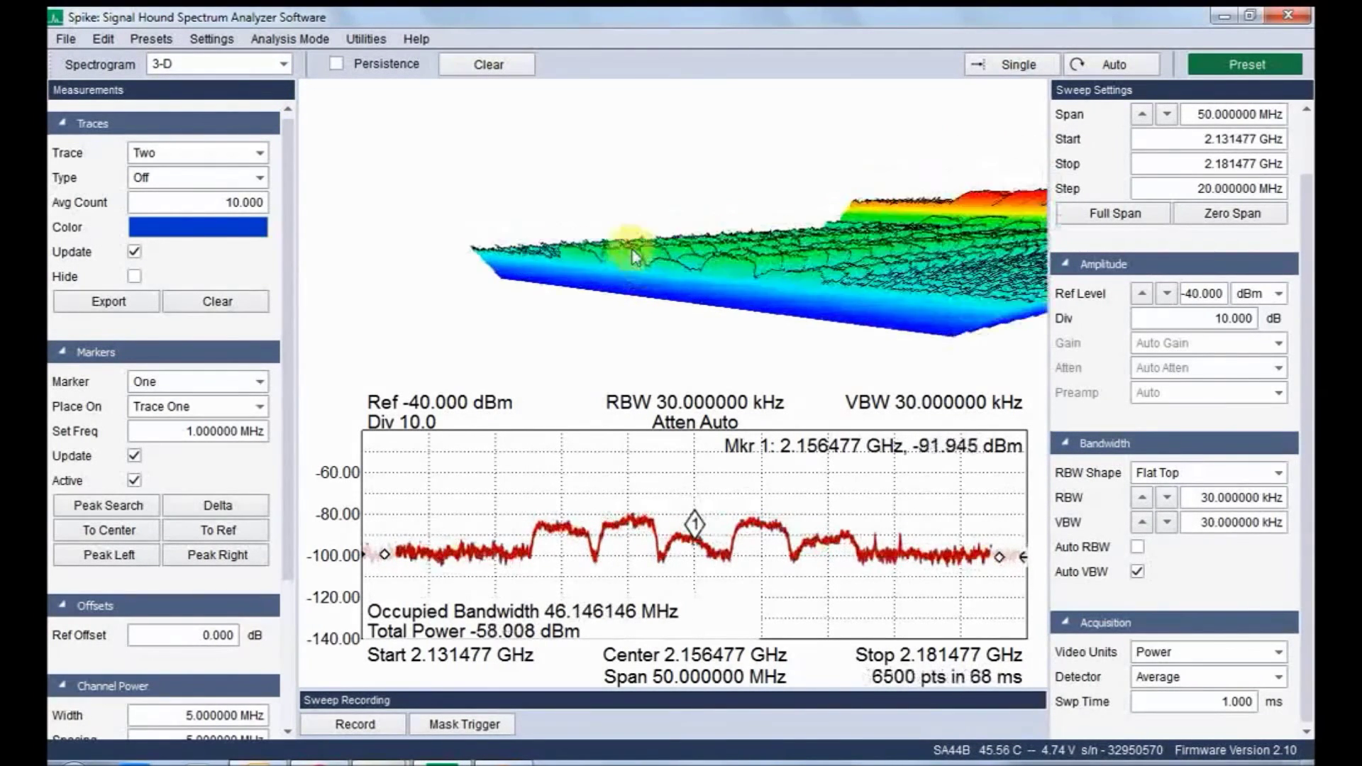
Return the reference level to −60 dBm and briefly switch the spectrogram to 2-D
{"action": "left_click", "coordinate": [1166, 295]}
{"action": "left_click", "coordinate": [1167, 293]}
{"action": "left_click", "coordinate": [1168, 294]}
{"action": "left_click", "coordinate": [1167, 294]}
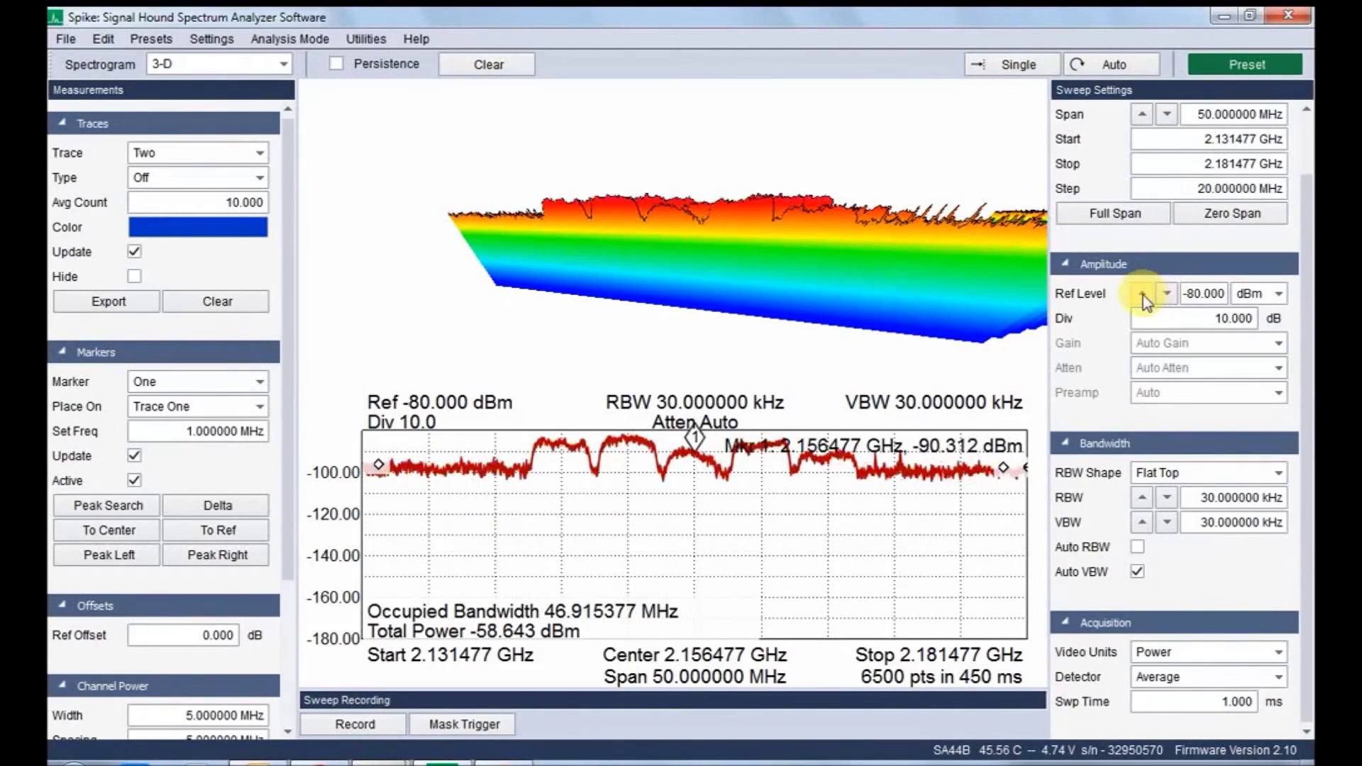
{"action": "left_click", "coordinate": [1139, 298]}
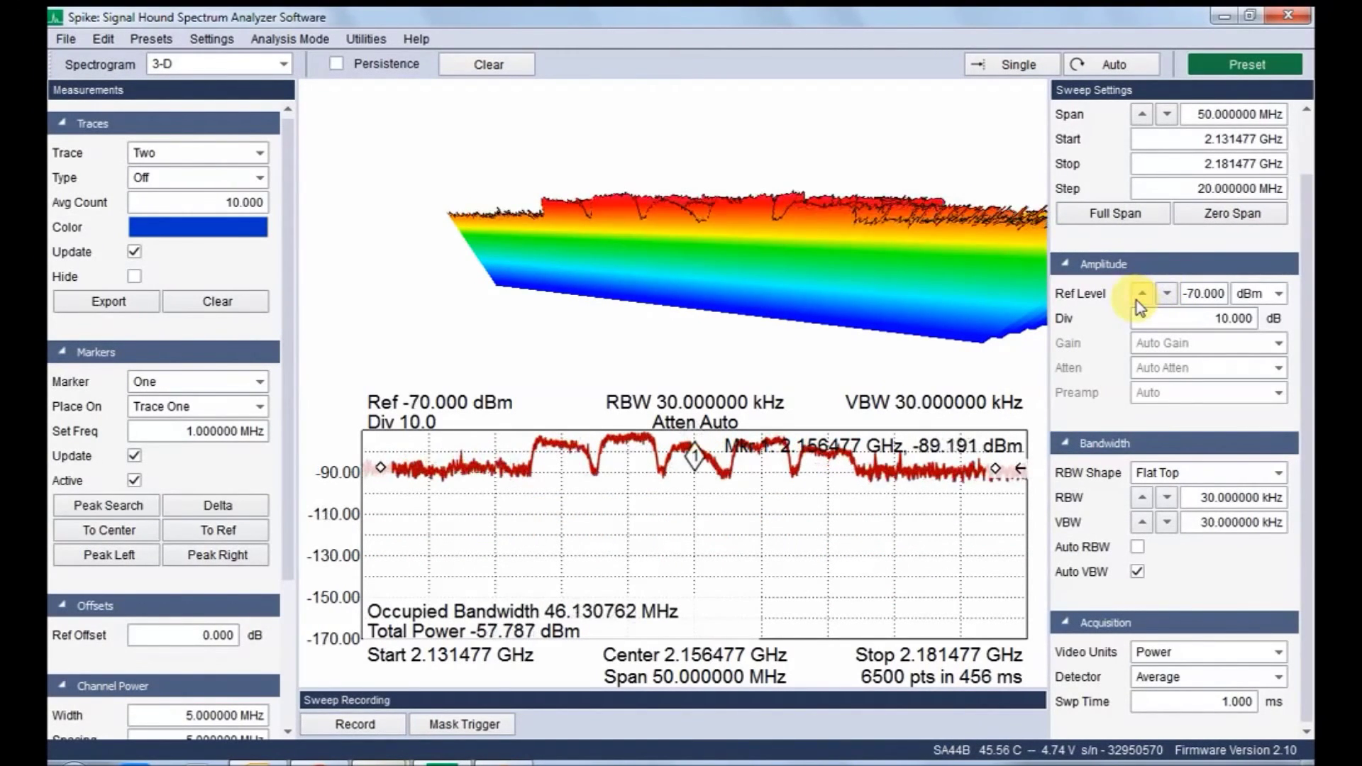
{"action": "left_click", "coordinate": [1140, 296]}
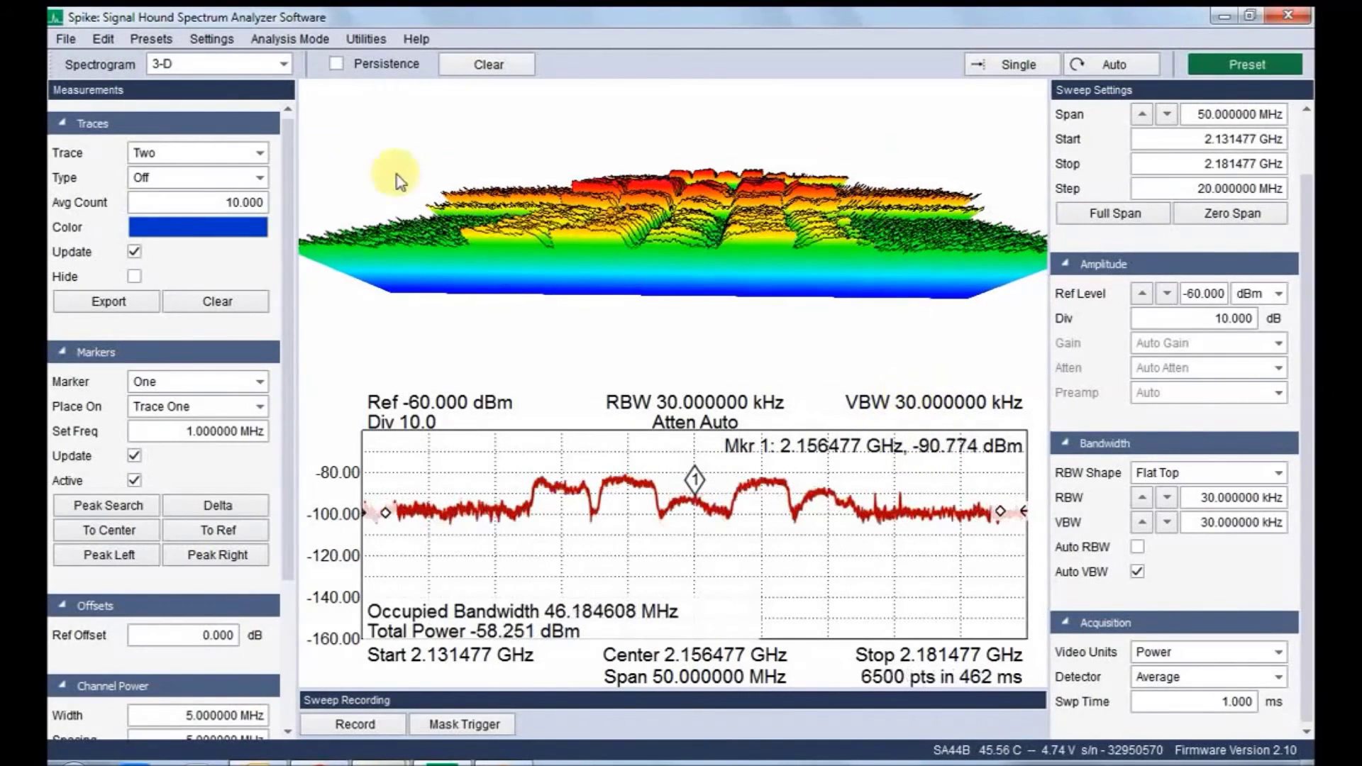
{"action": "left_click", "coordinate": [274, 64]}
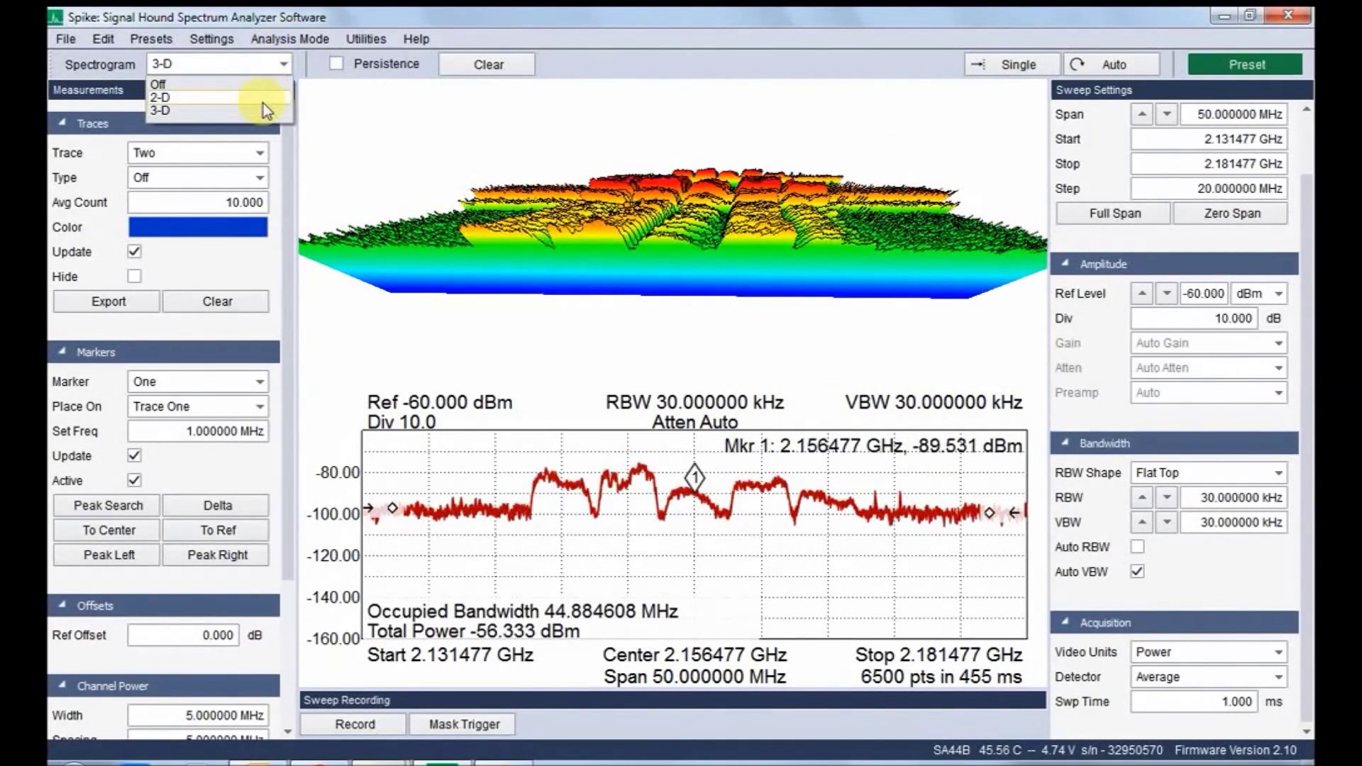
{"action": "left_click", "coordinate": [262, 104]}
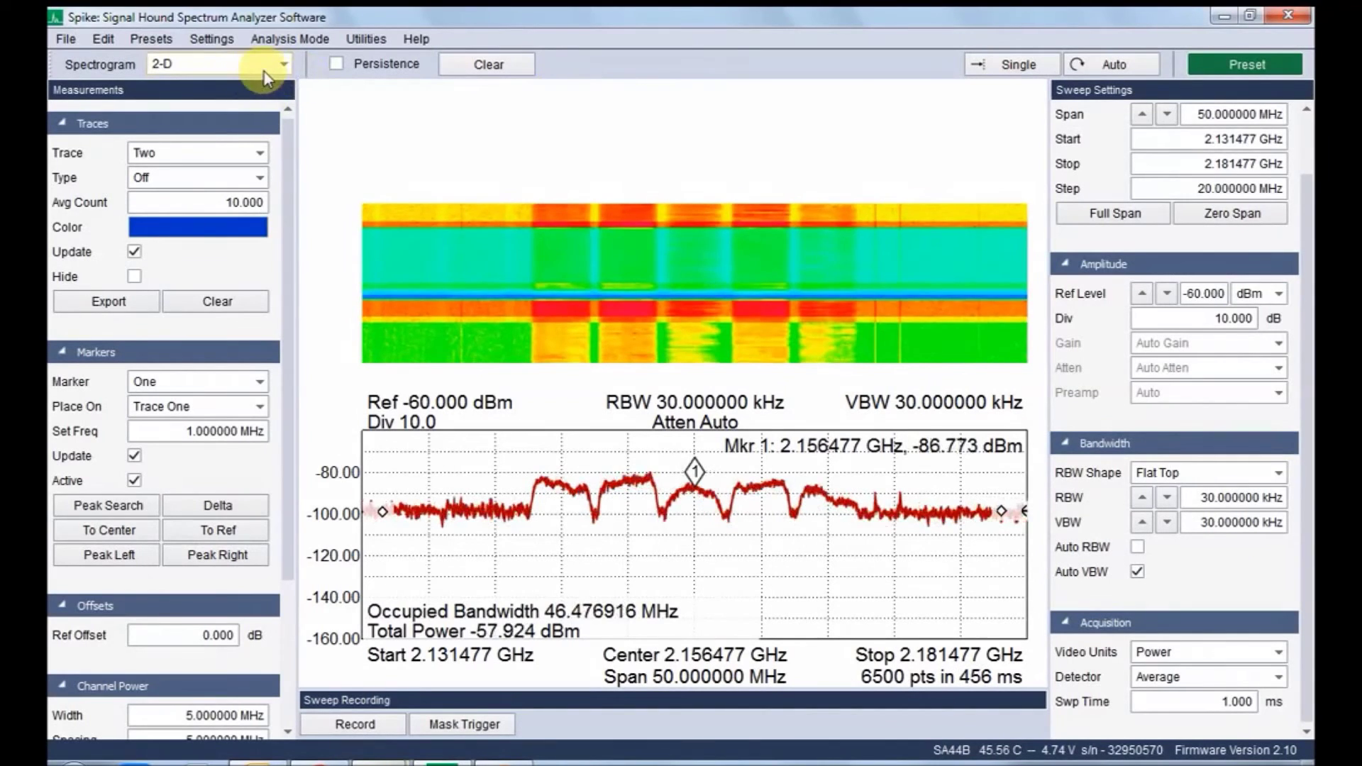
{"action": "left_click", "coordinate": [264, 73]}
Turn the spectrogram off, toggle persistence on and off, and show the analysis mode list
{"action": "left_click", "coordinate": [264, 108]}
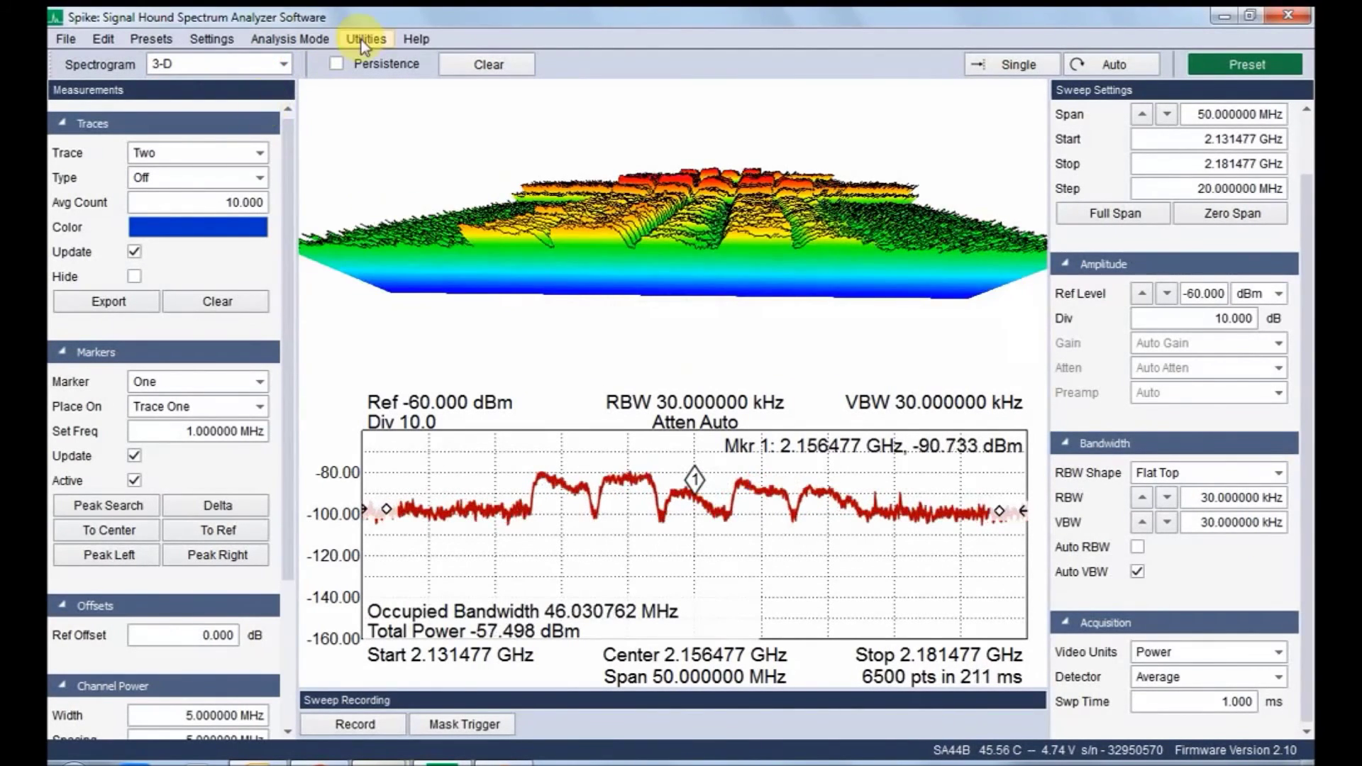
{"action": "left_click", "coordinate": [219, 66]}
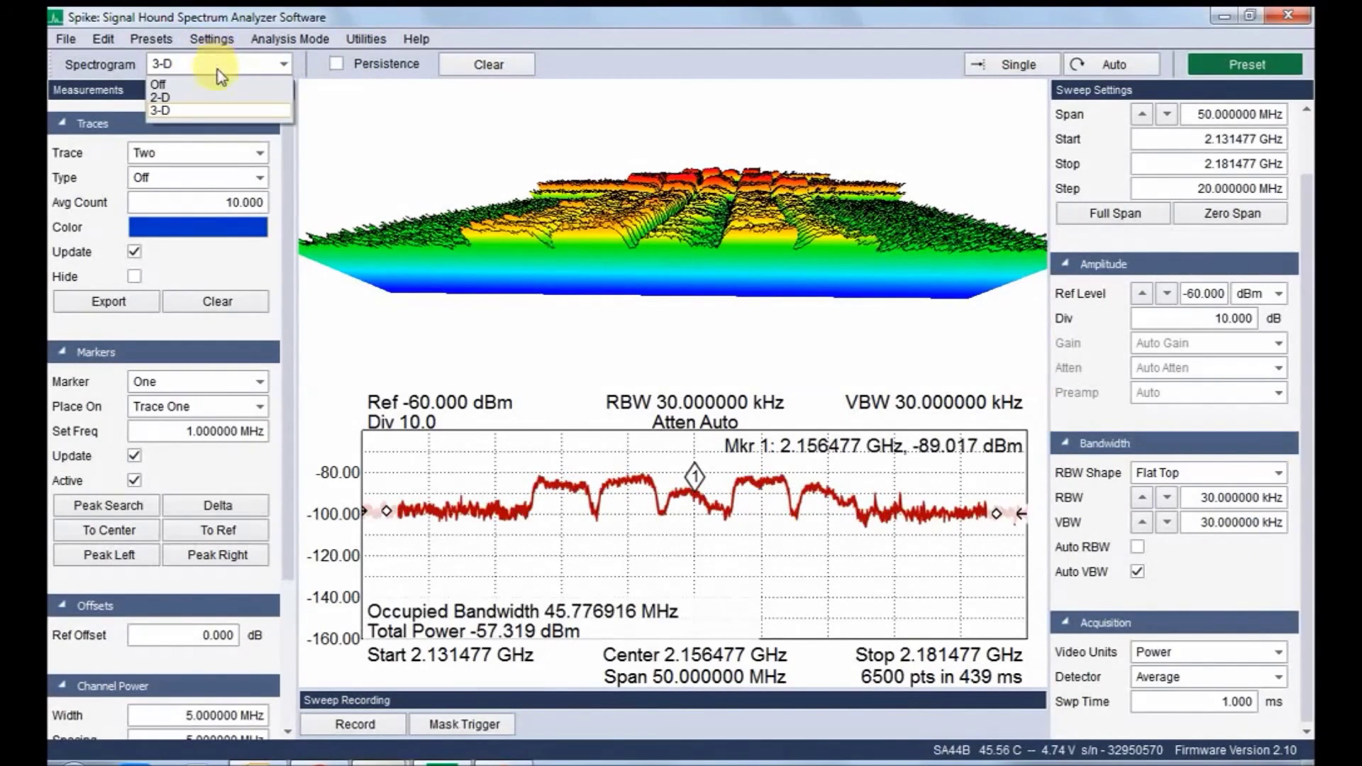
{"action": "left_click", "coordinate": [217, 86]}
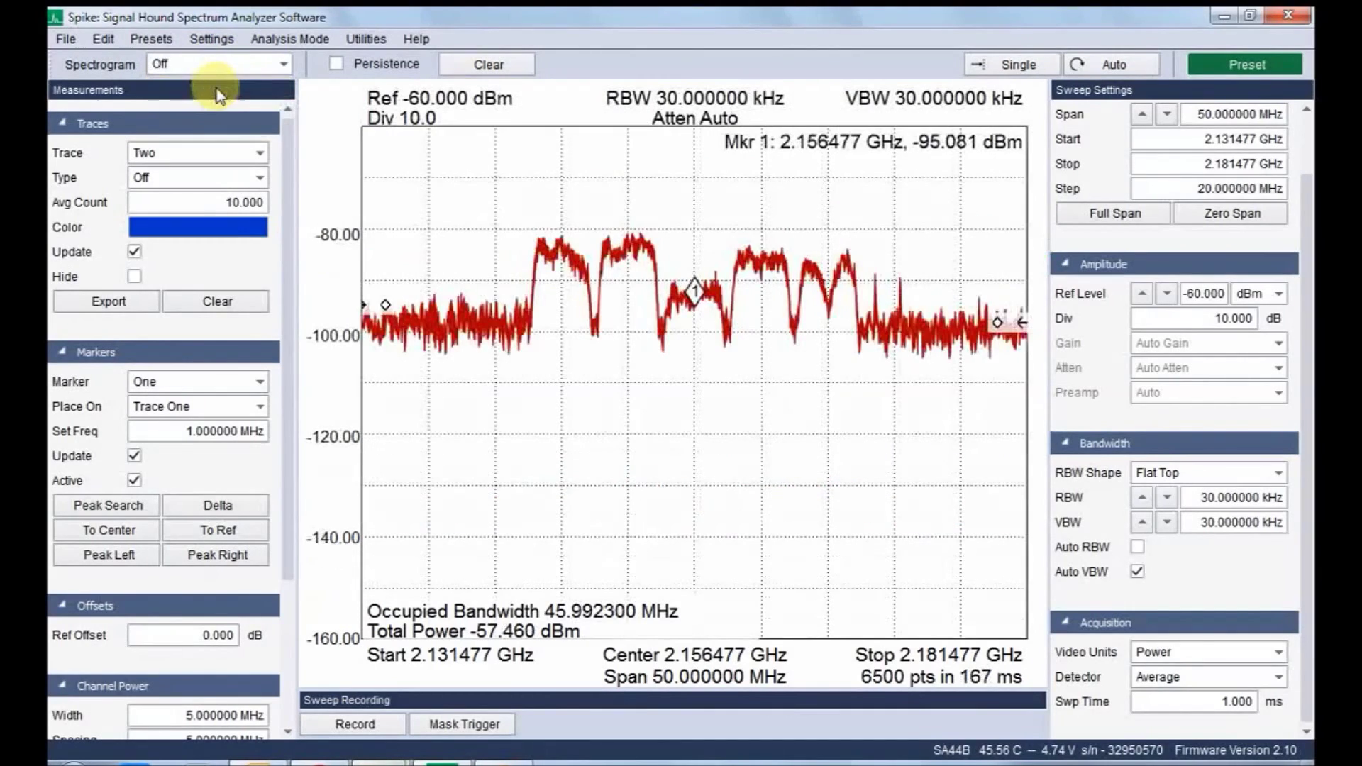
{"action": "left_click", "coordinate": [364, 66]}
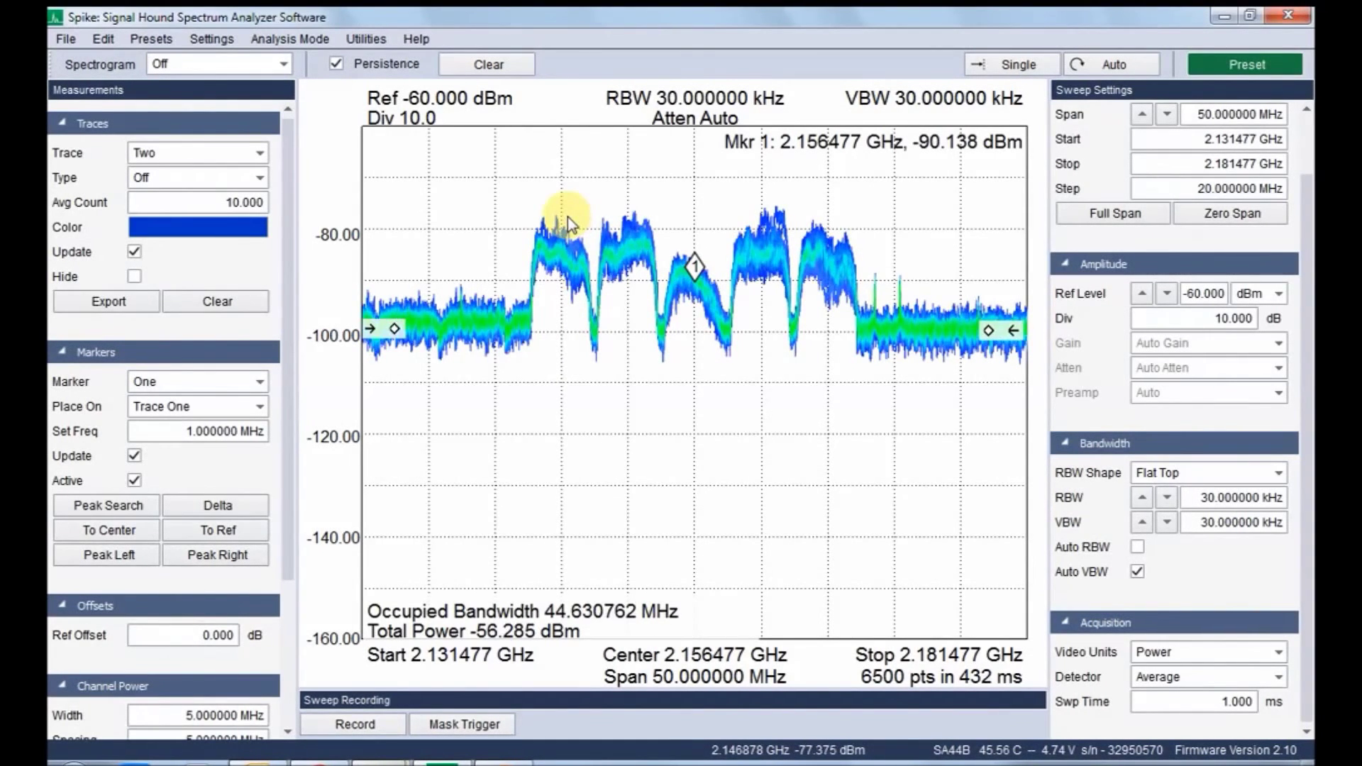
{"action": "left_click", "coordinate": [364, 63]}
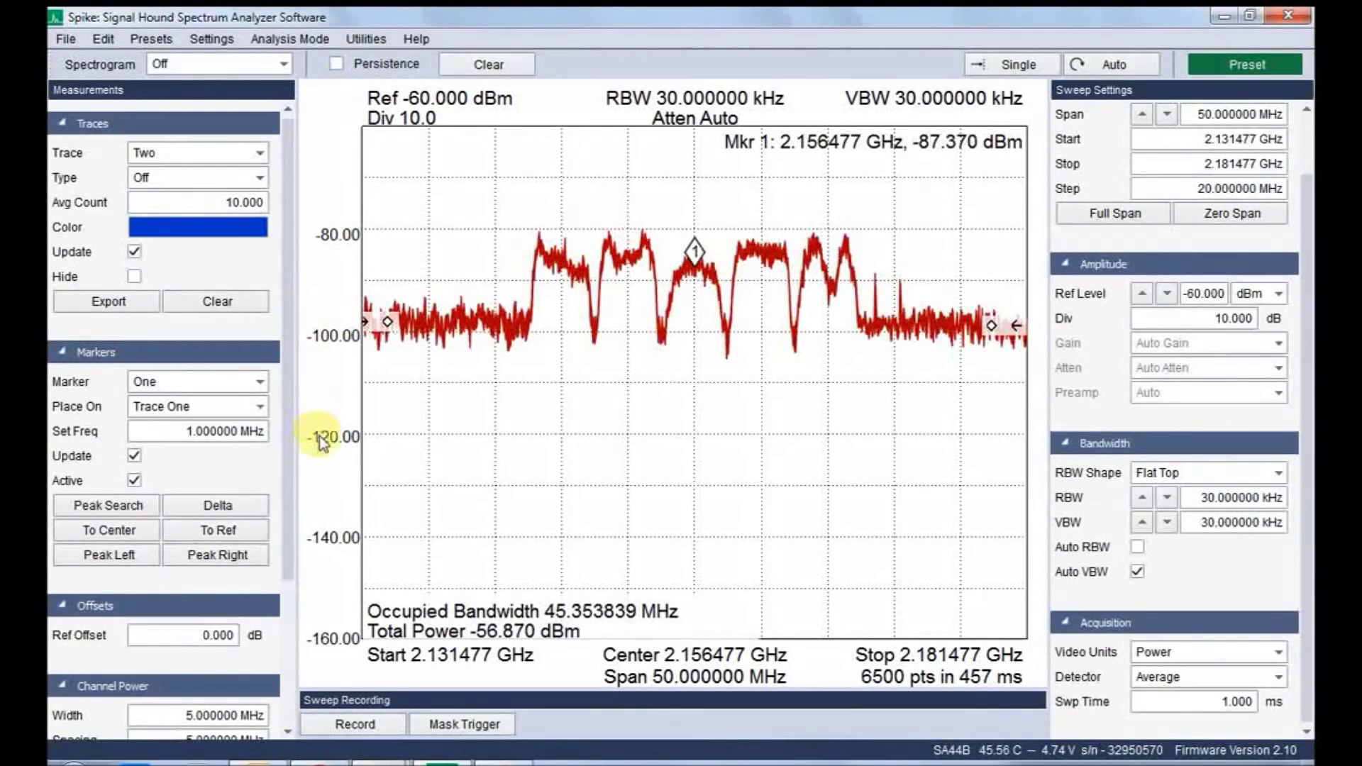
{"action": "mouse_move", "coordinate": [295, 477]}
{"action": "left_mouse_down"}
{"action": "mouse_move", "coordinate": [297, 645]}
{"action": "mouse_move", "coordinate": [280, 267]}
{"action": "left_mouse_up"}
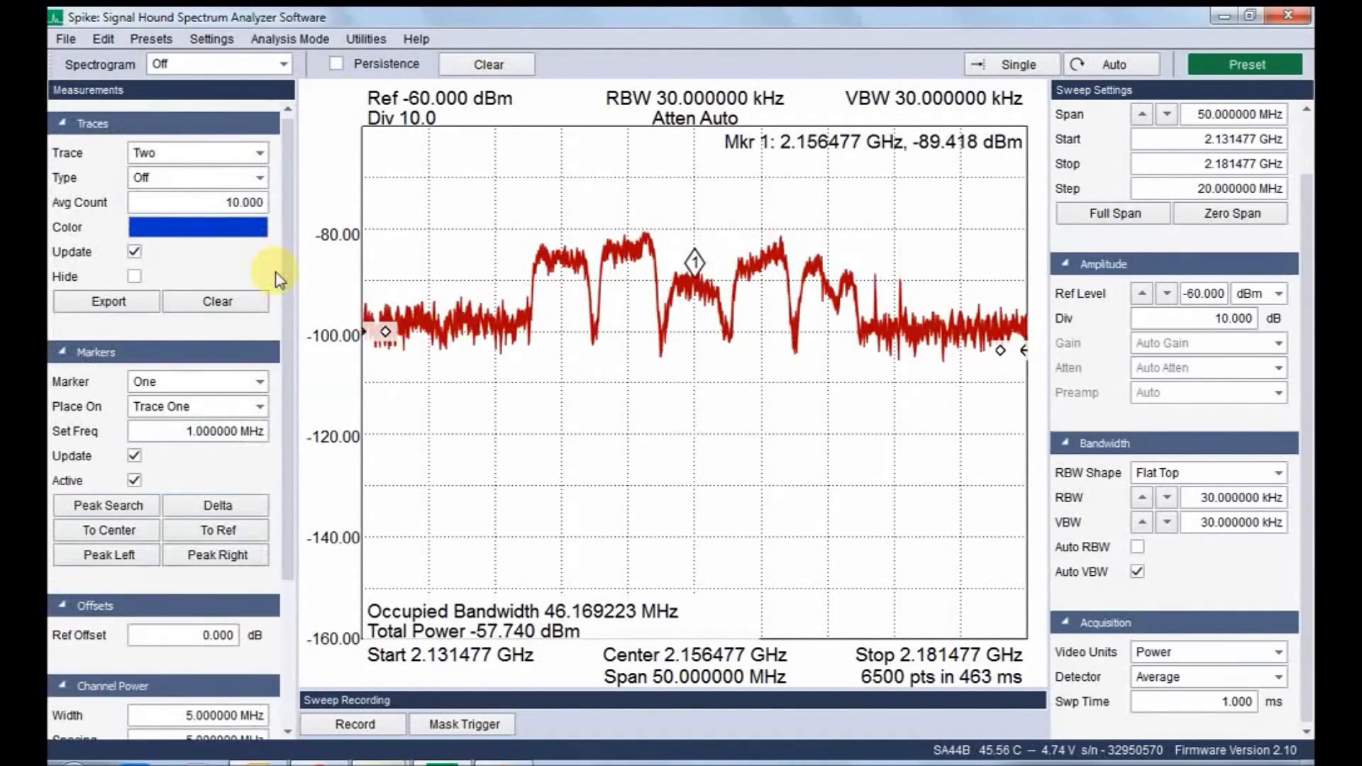
{"action": "left_click", "coordinate": [282, 39]}
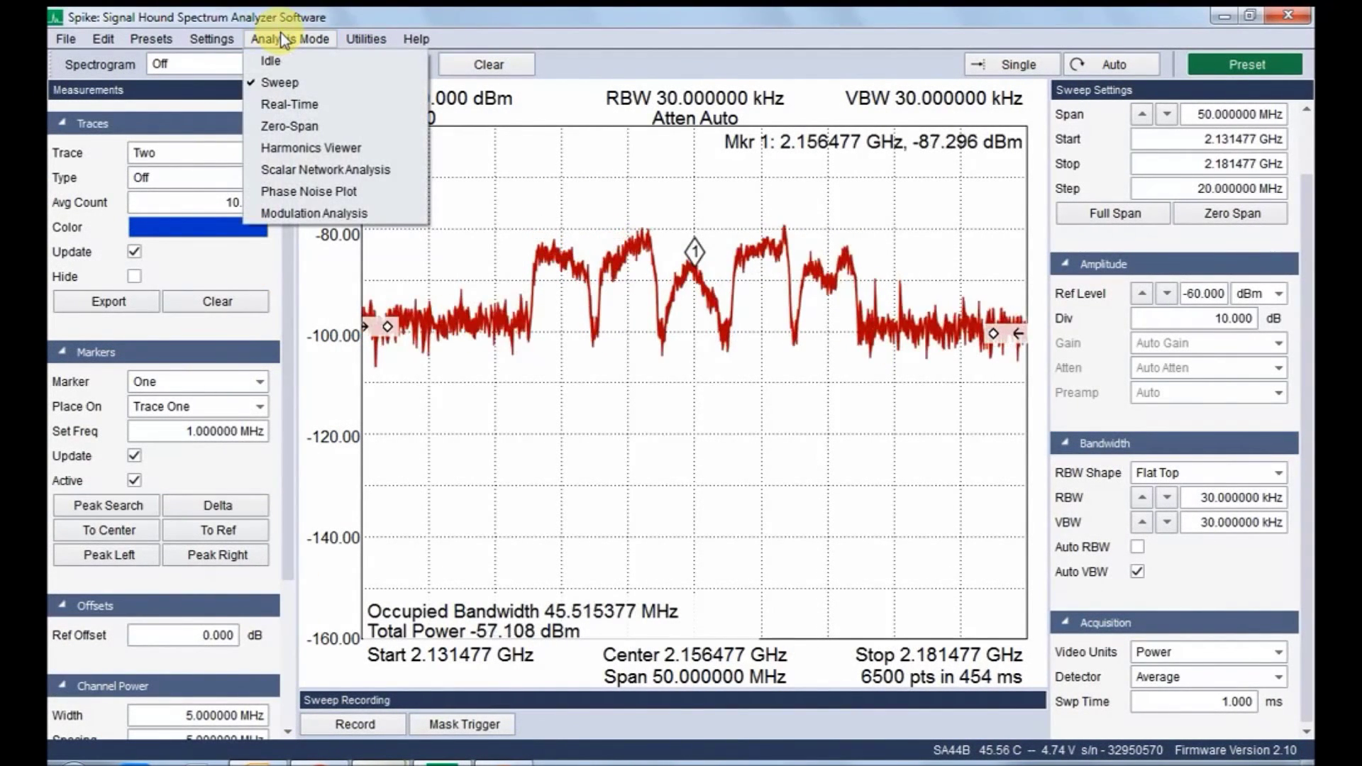